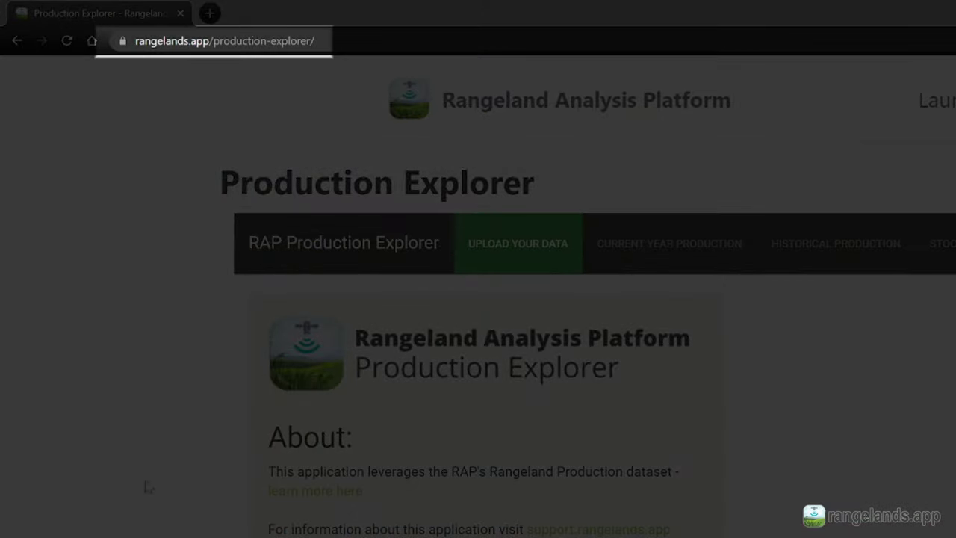
- Open the Herbaceous Biomass Dataset and Production Explorer support articles in new tabs, then close both
scroll(144, 487, "down", 2)
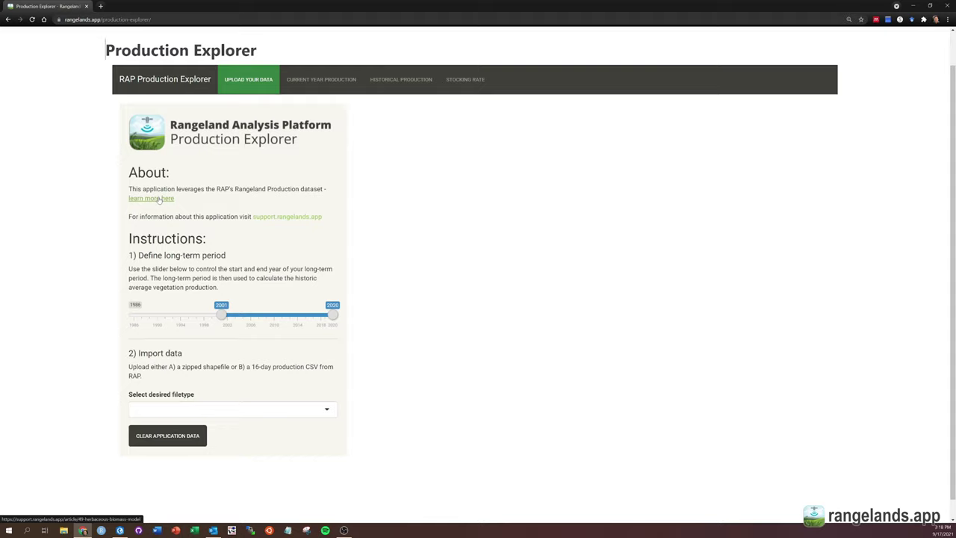
middle_click(159, 200)
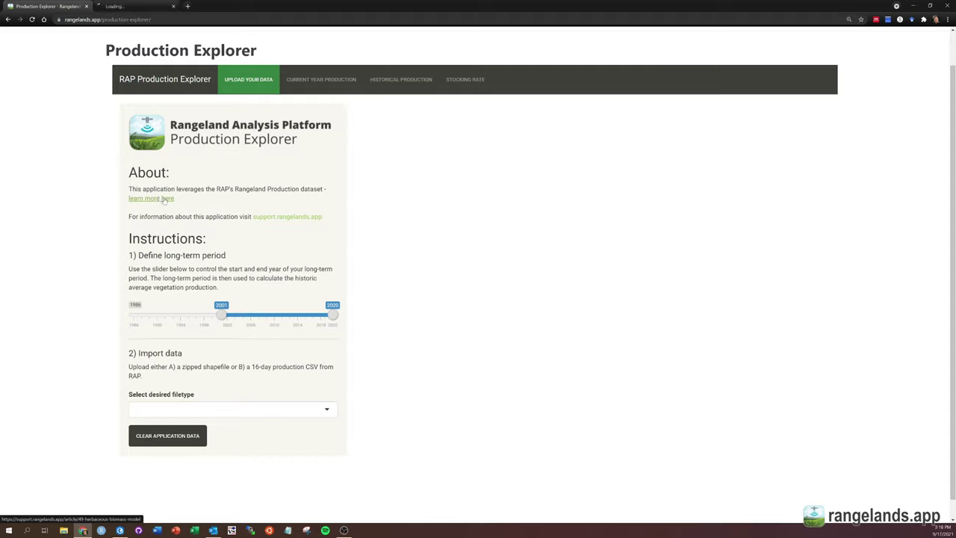
middle_click(298, 217)
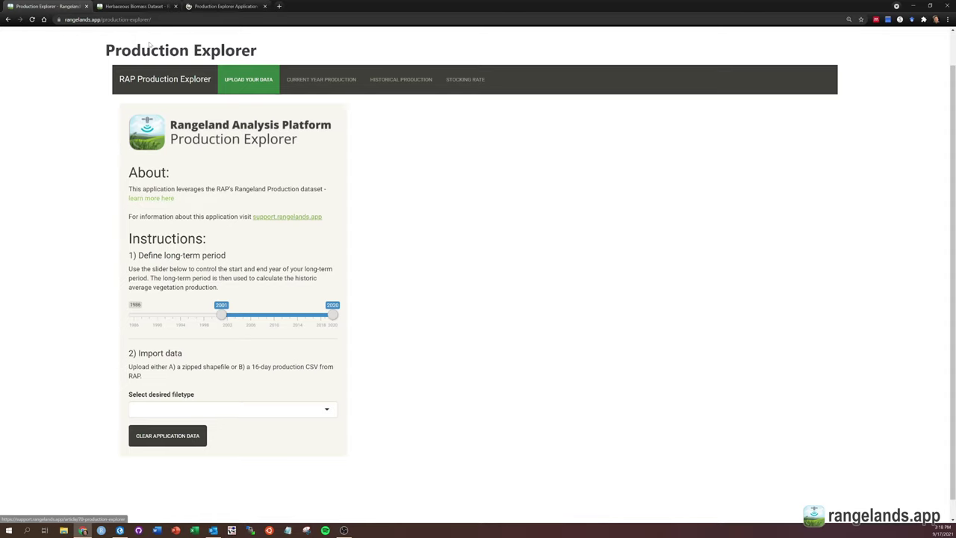
left_click(131, 6)
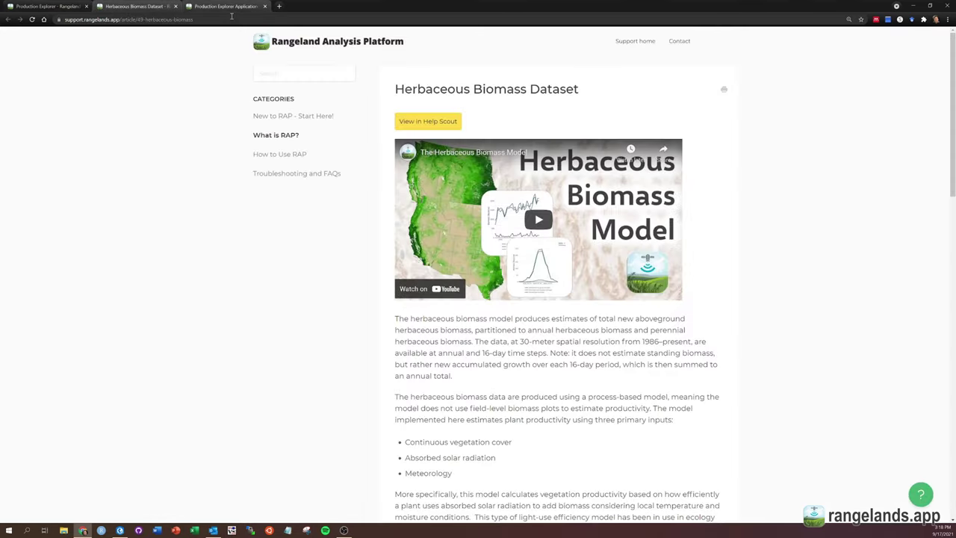
left_click(175, 6)
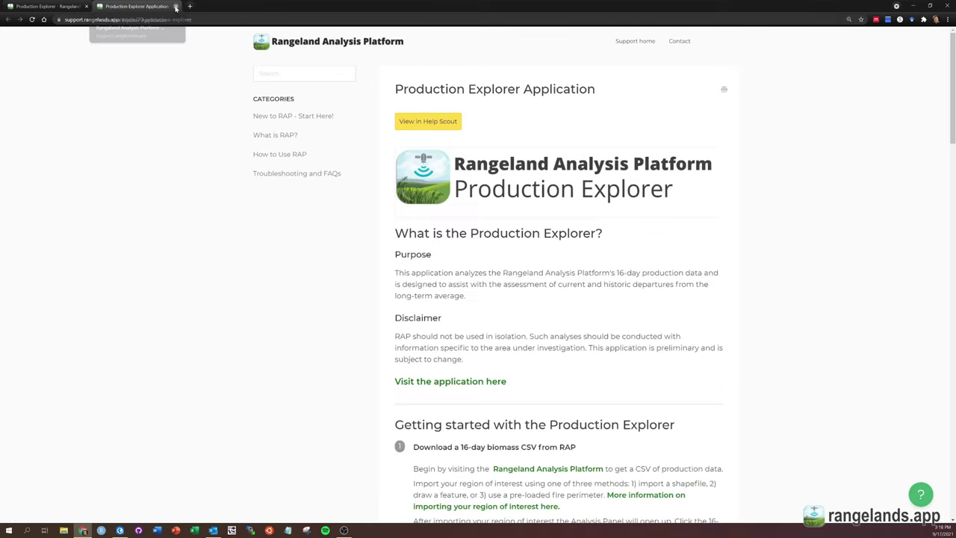
left_click(175, 6)
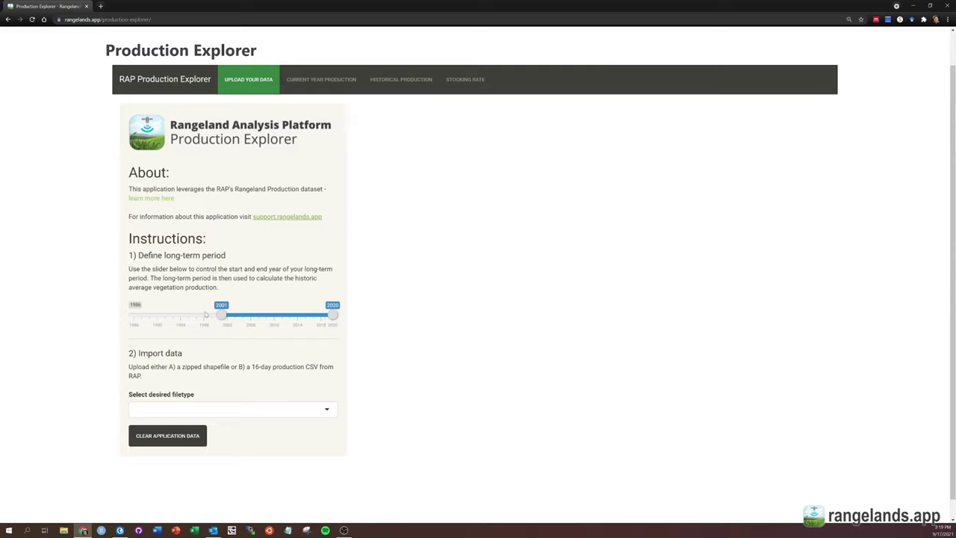
- Leave the long-term period start at 2001 after trying 1990, then import mtAllotment.zip as a shapefile
left_click_drag(221, 315, 157, 315)
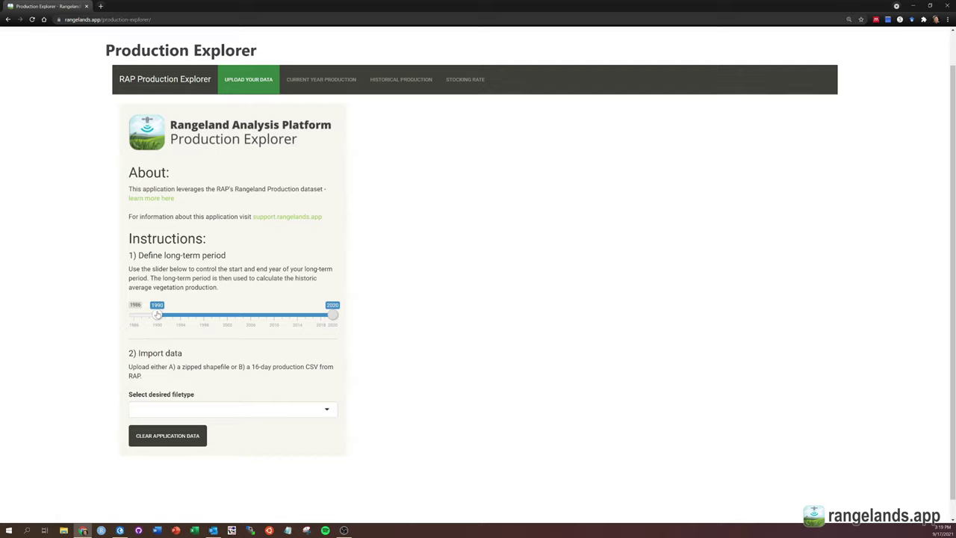
left_click_drag(157, 314, 221, 314)
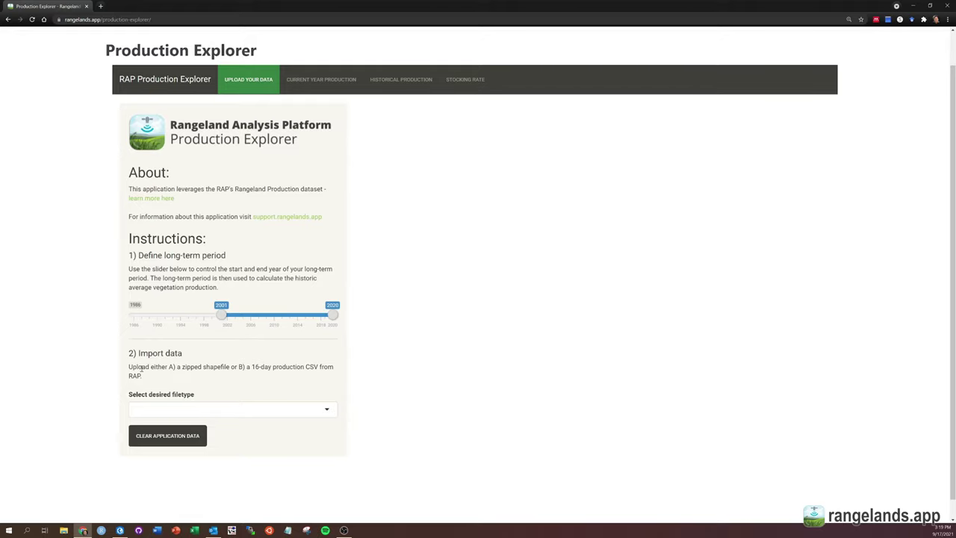
scroll(140, 369, "down", 1)
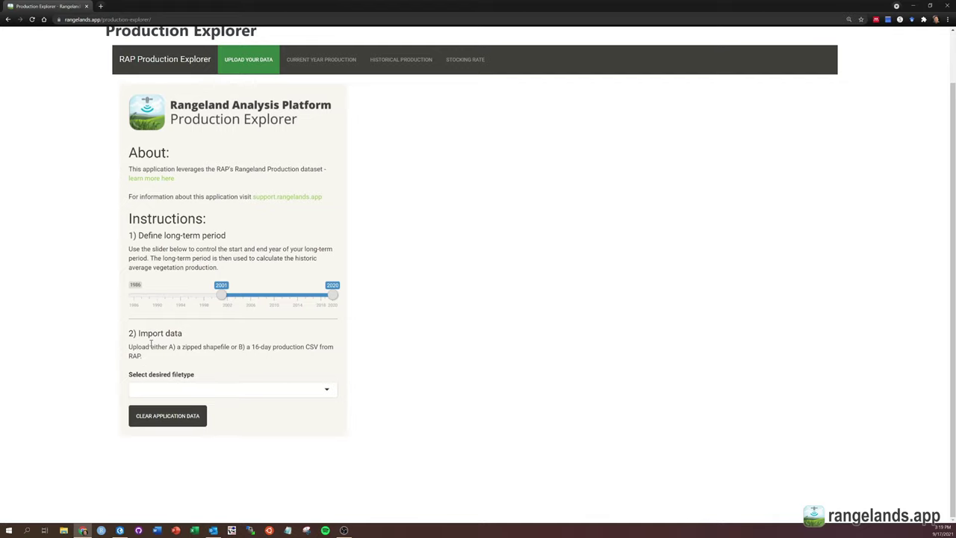
left_click(153, 389)
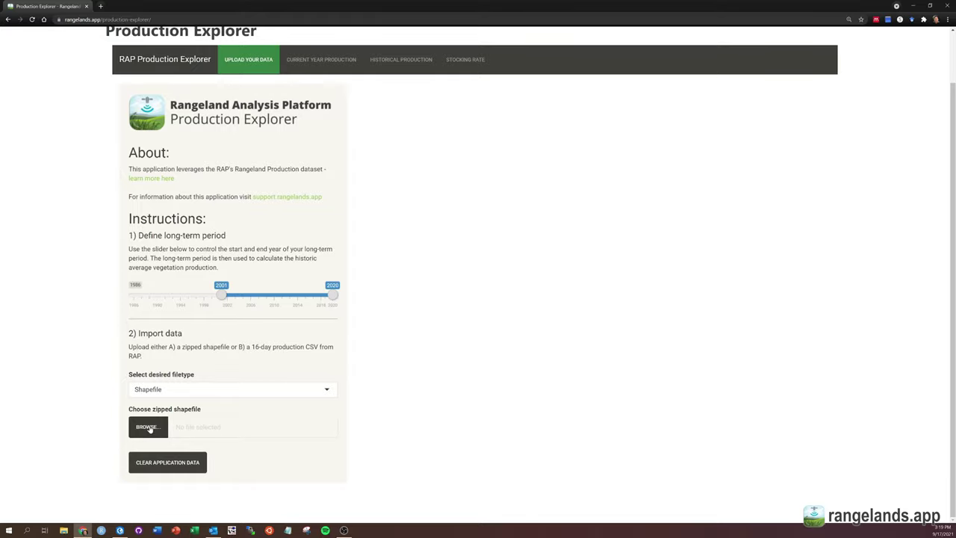
left_click(148, 427)
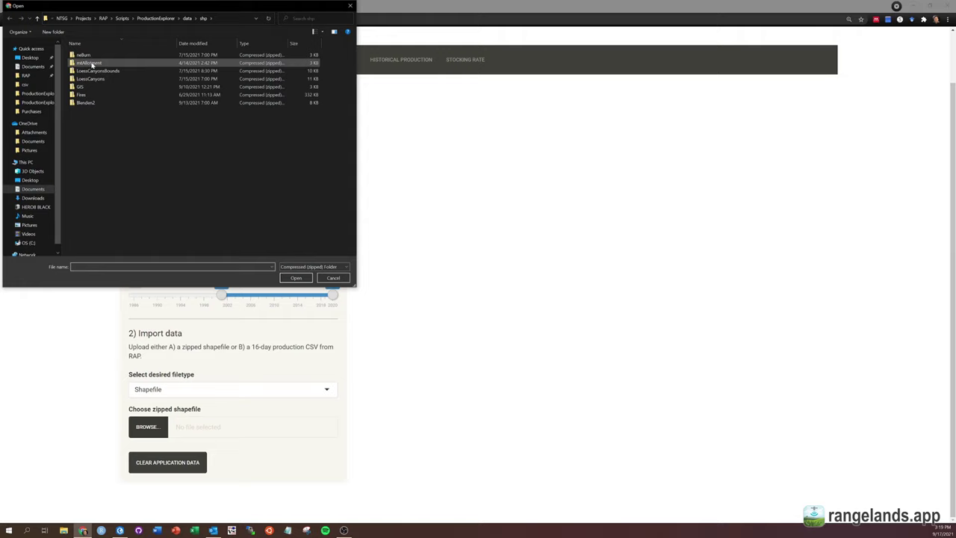
left_click(88, 63)
left_click(296, 279)
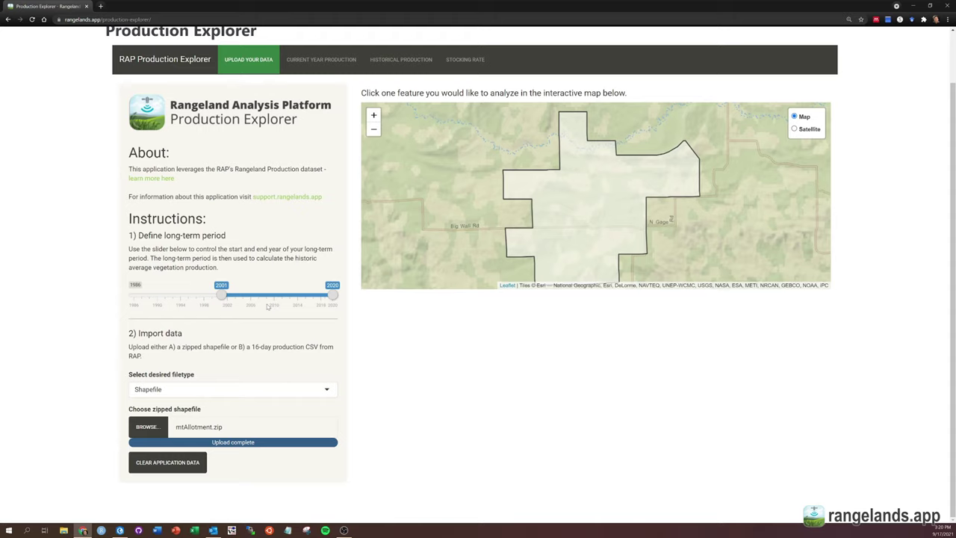
- Select the id_1 allotment polygon and calculate its production time series, noting the import-success message
left_click(587, 212)
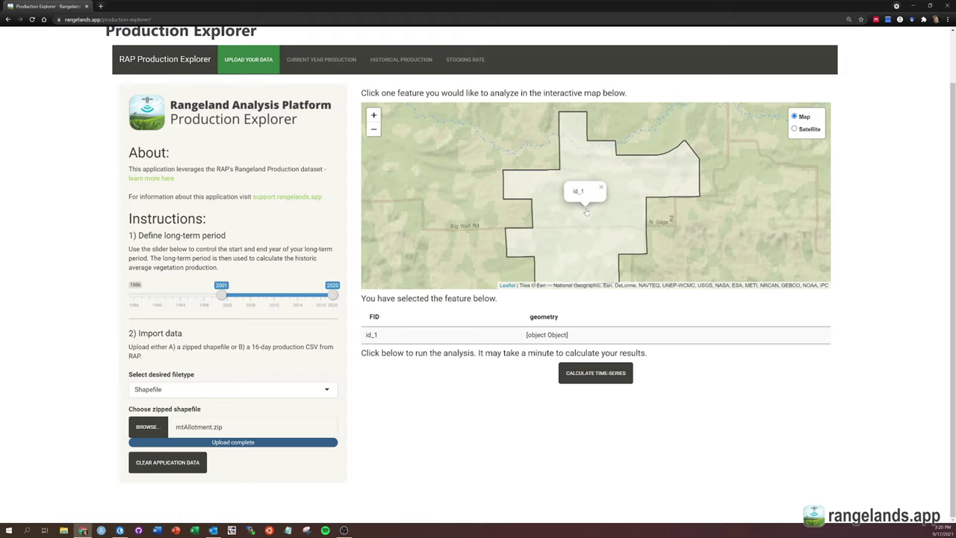
left_click(573, 377)
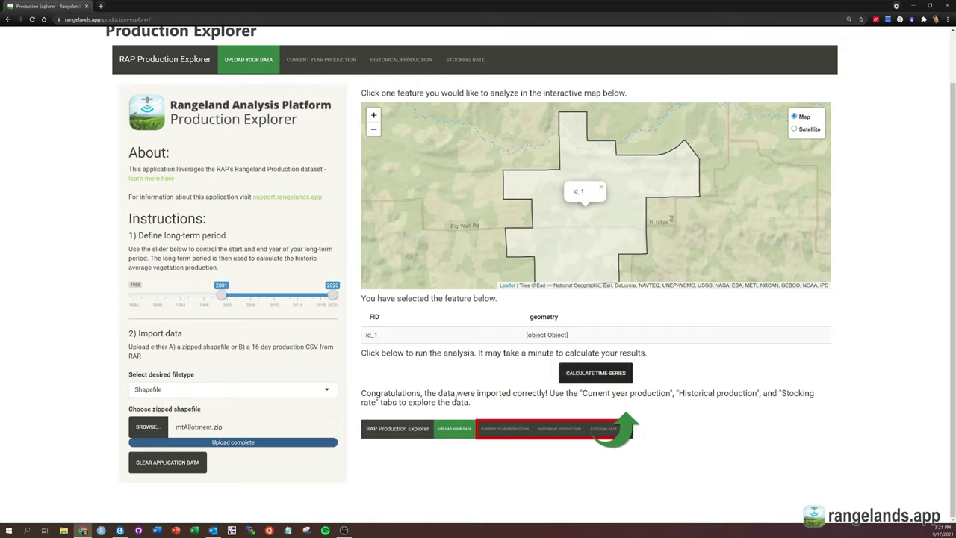
left_click_drag(391, 394, 412, 394)
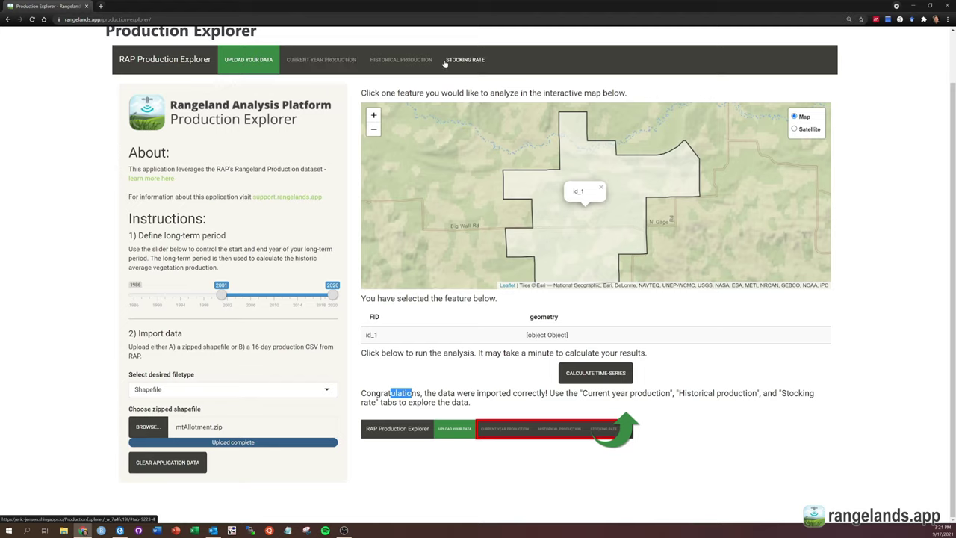
- Show Current Year Production: 682 lbs/acre through September 14, 2021, against an 811 lbs/acre average
left_click(306, 67)
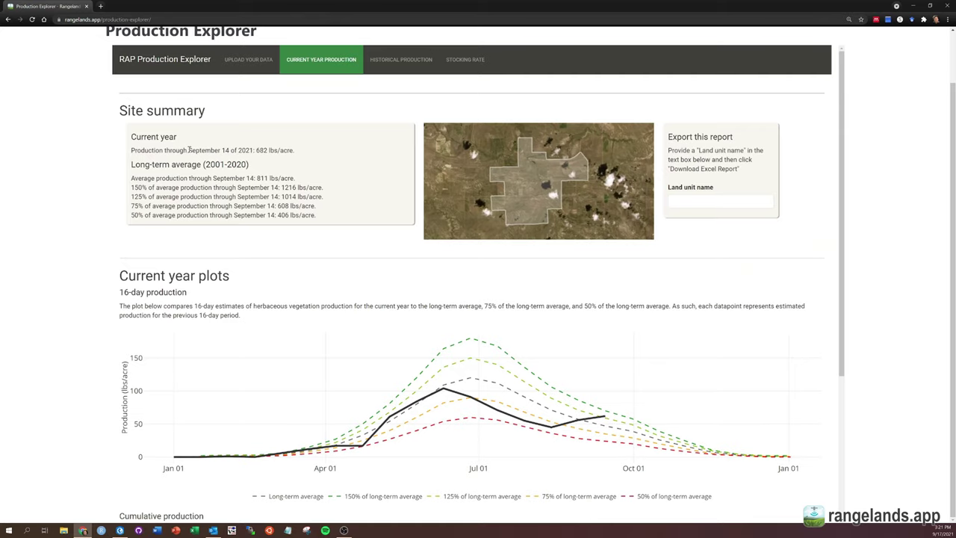
left_click_drag(282, 150, 259, 150)
left_click(271, 187)
scroll(254, 271, "down", 1)
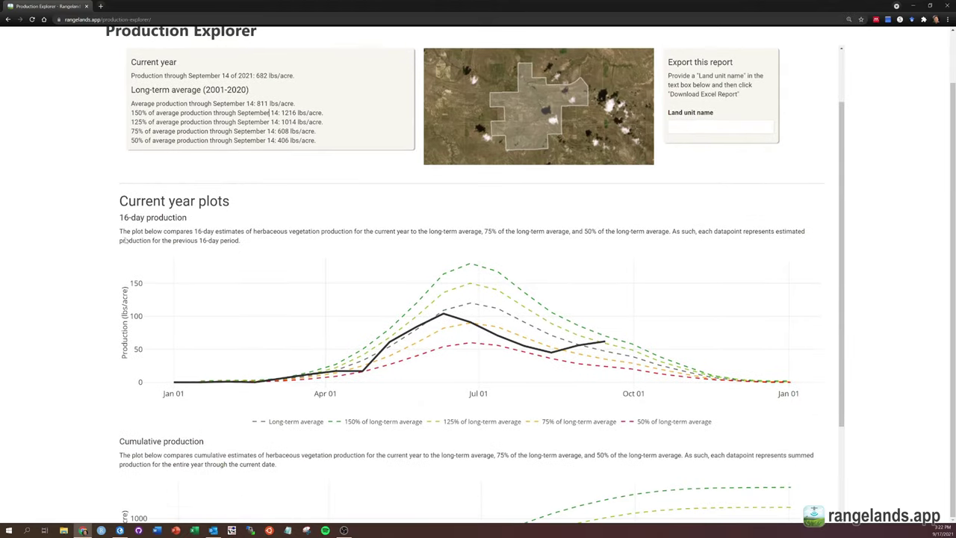
scroll(127, 240, "down", 2)
scroll(157, 238, "down", 1)
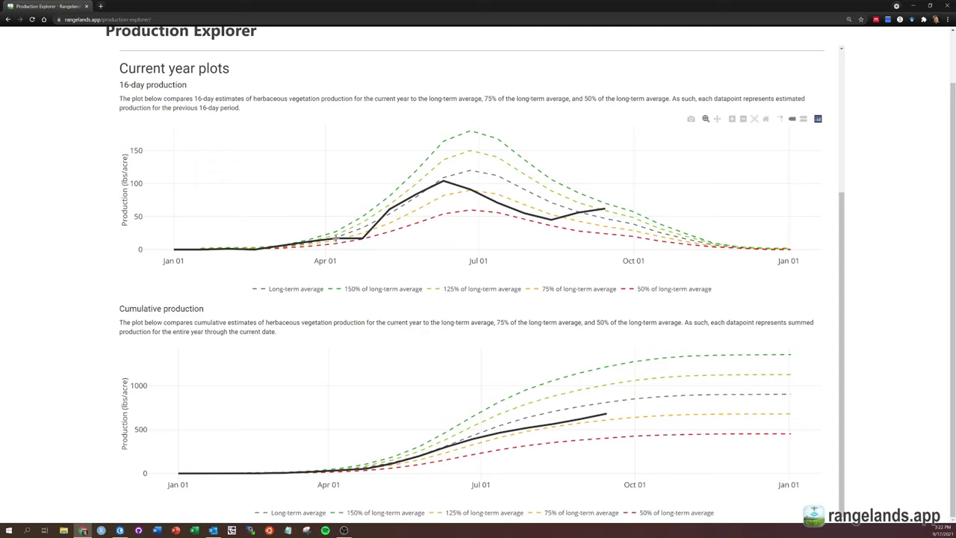
mouse_move(604, 209)
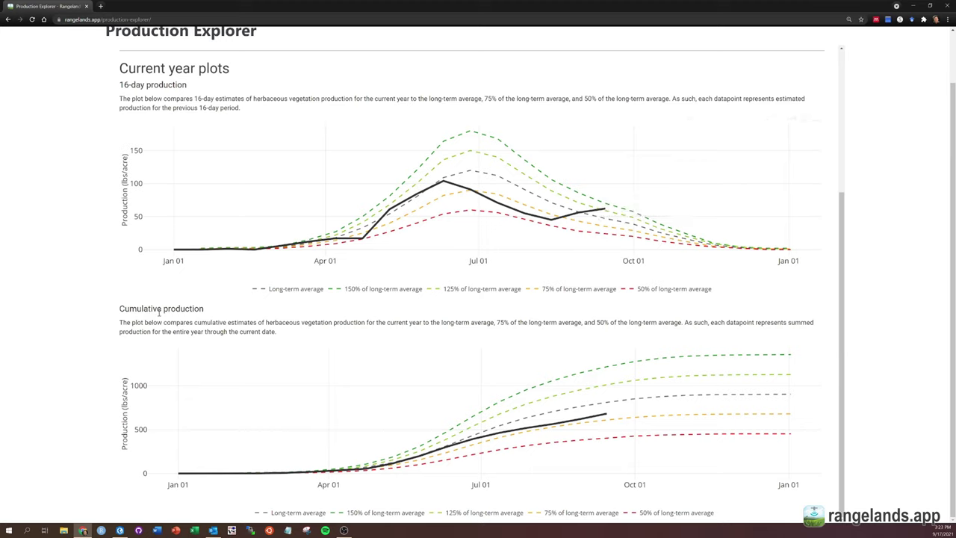
mouse_move(500, 433)
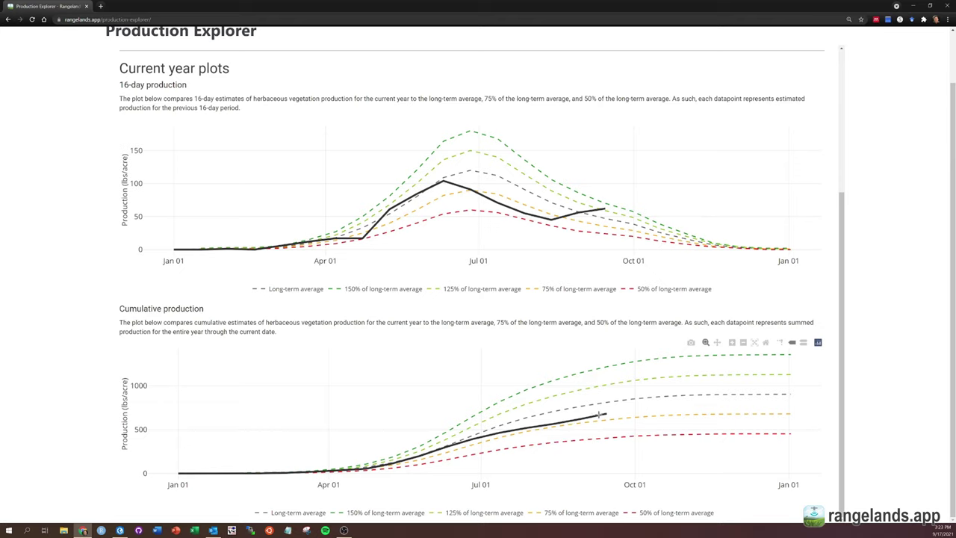
mouse_move(607, 413)
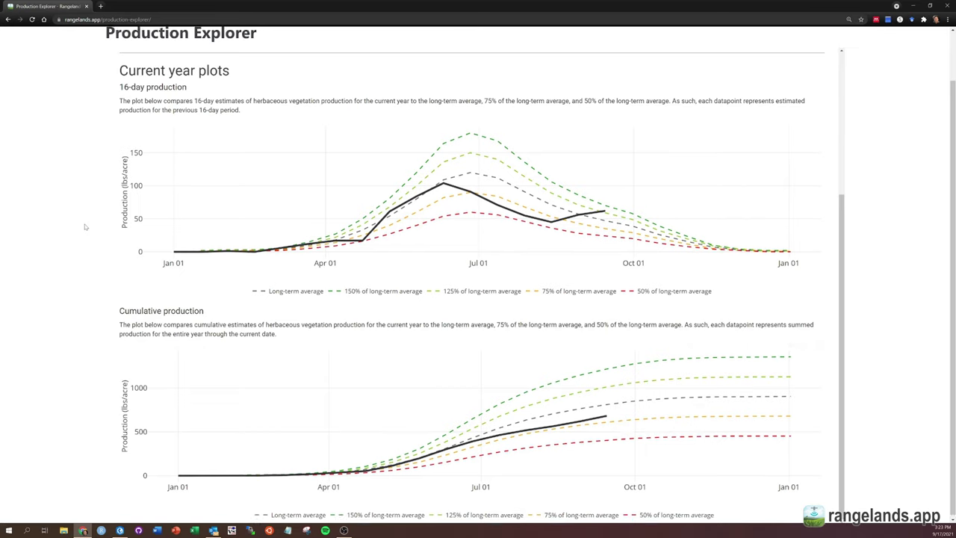
scroll(92, 224, "up", 1)
scroll(145, 183, "up", 3)
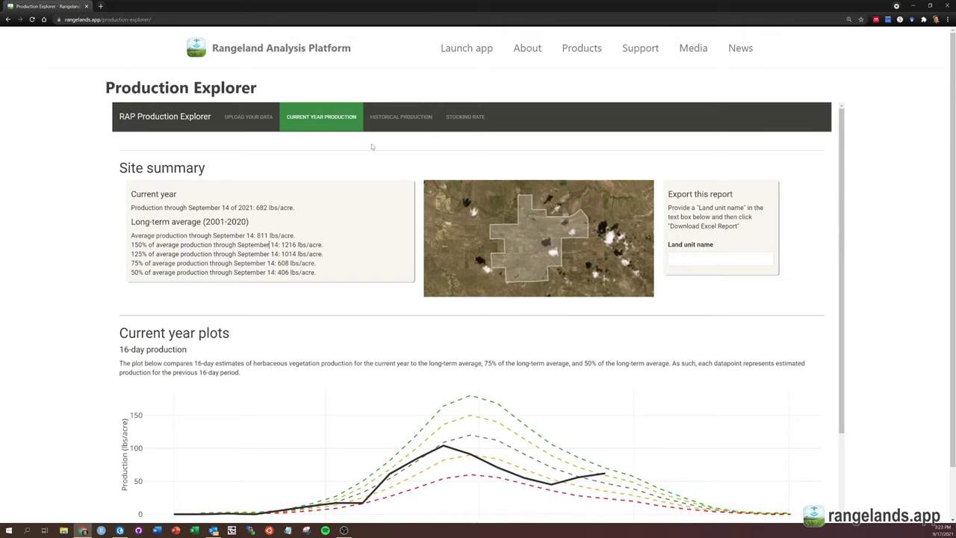
scroll(912, 180, "down", 1)
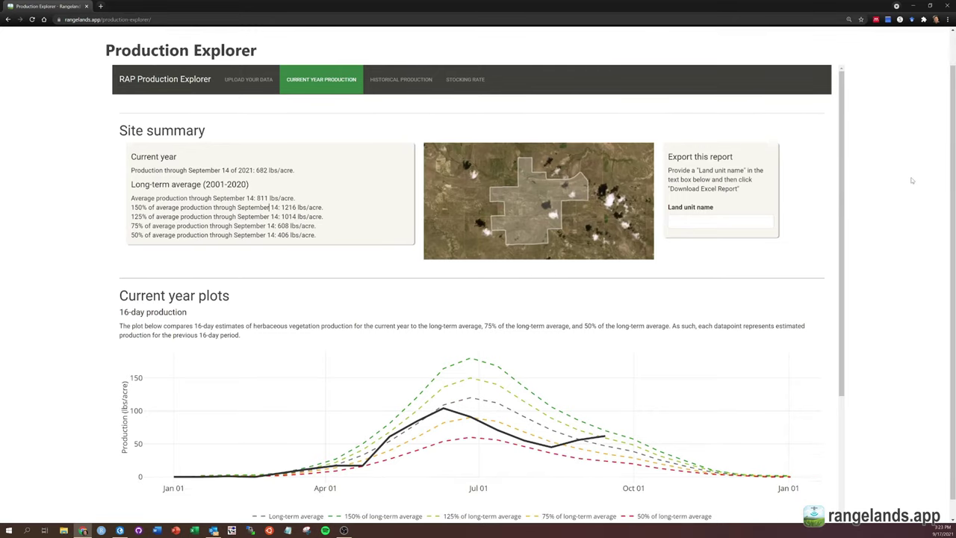
left_click(397, 79)
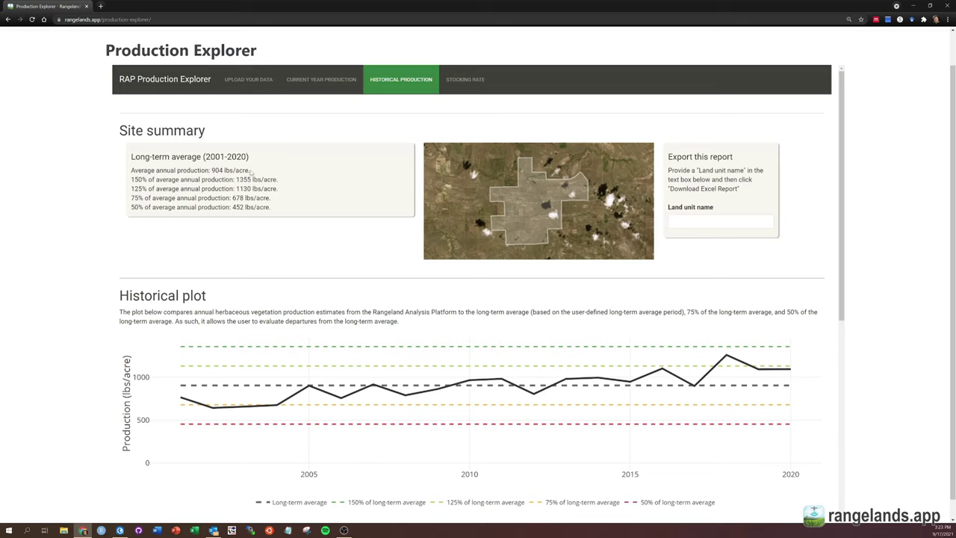
left_click_drag(251, 173, 224, 172)
left_click(224, 172)
scroll(126, 302, "down", 1)
scroll(98, 293, "down", 1)
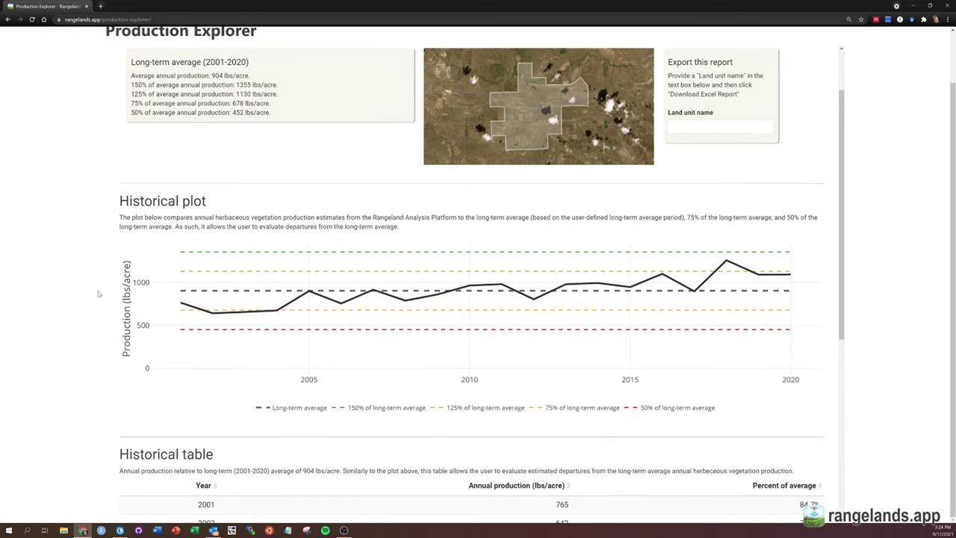
scroll(207, 280, "down", 1)
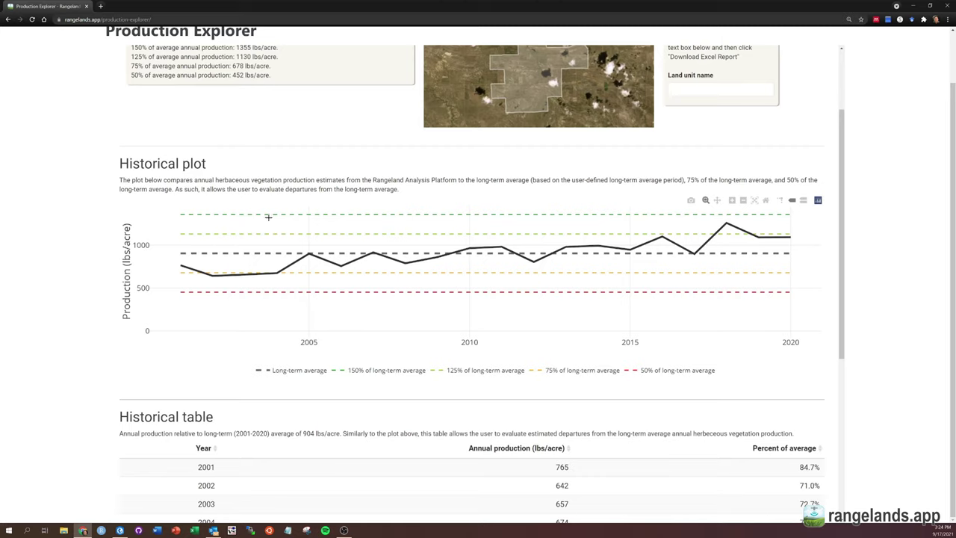
mouse_move(469, 247)
mouse_move(577, 240)
mouse_move(789, 236)
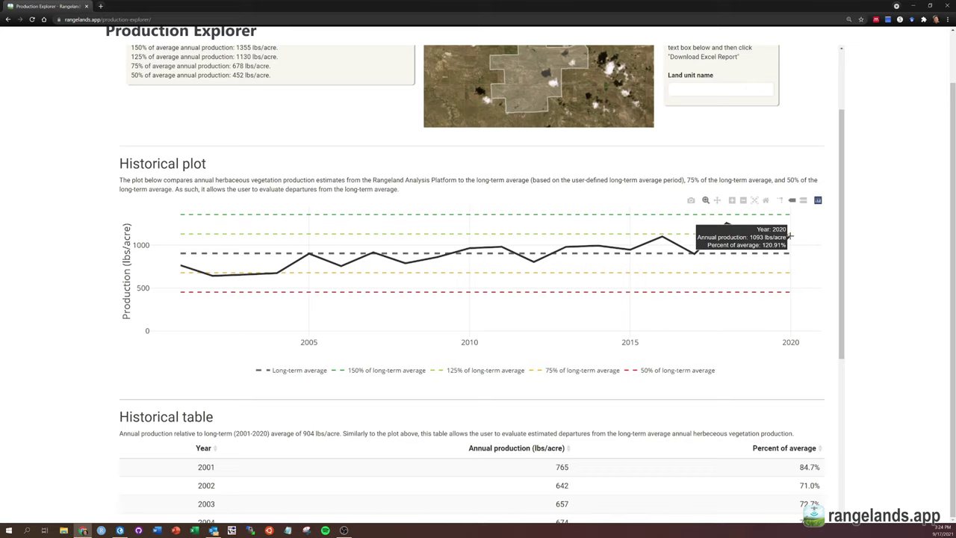
scroll(109, 318, "down", 2)
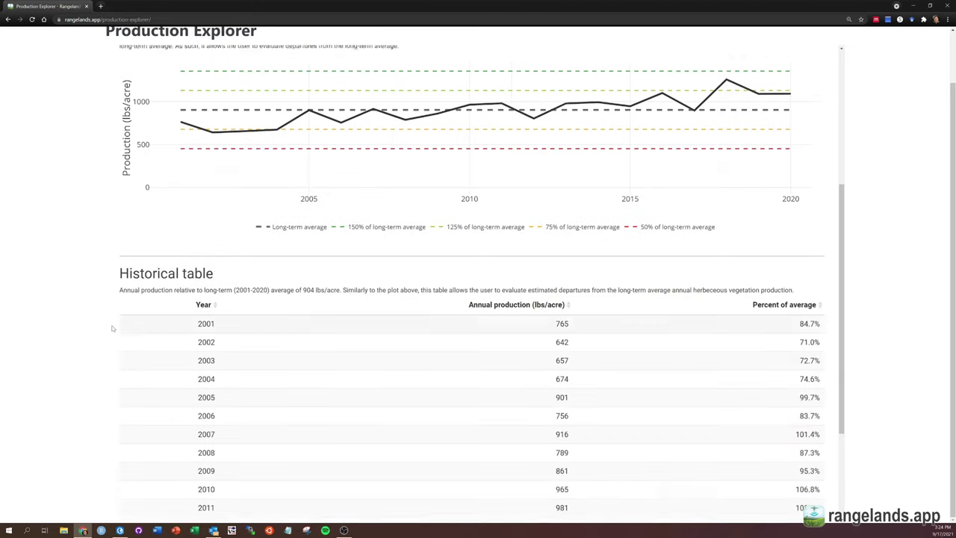
scroll(147, 317, "down", 2)
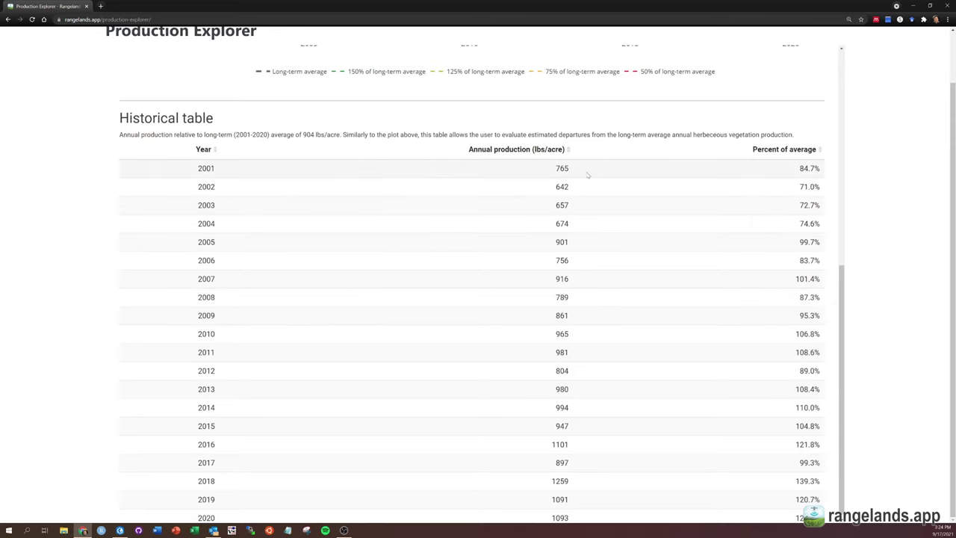
scroll(152, 126, "up", 1)
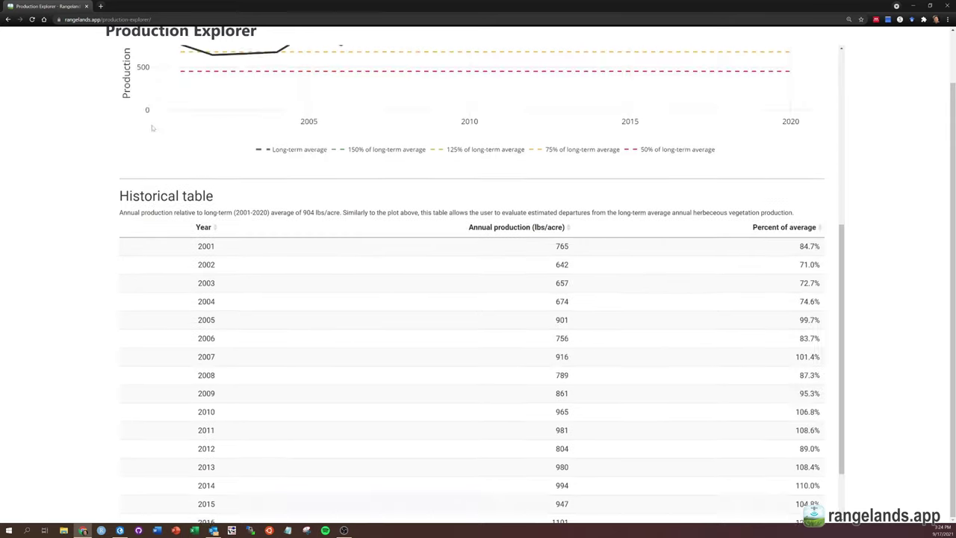
scroll(152, 125, "up", 4)
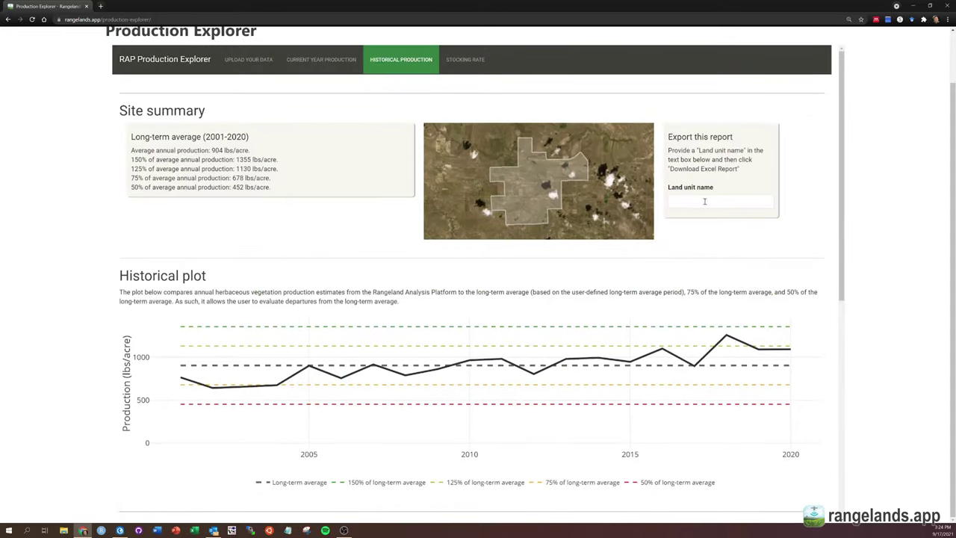
- Name the land unit 'Billings BLM Allotment' and save the Excel report as production_report, replacing the old file
scroll(66, 131, "up", 1)
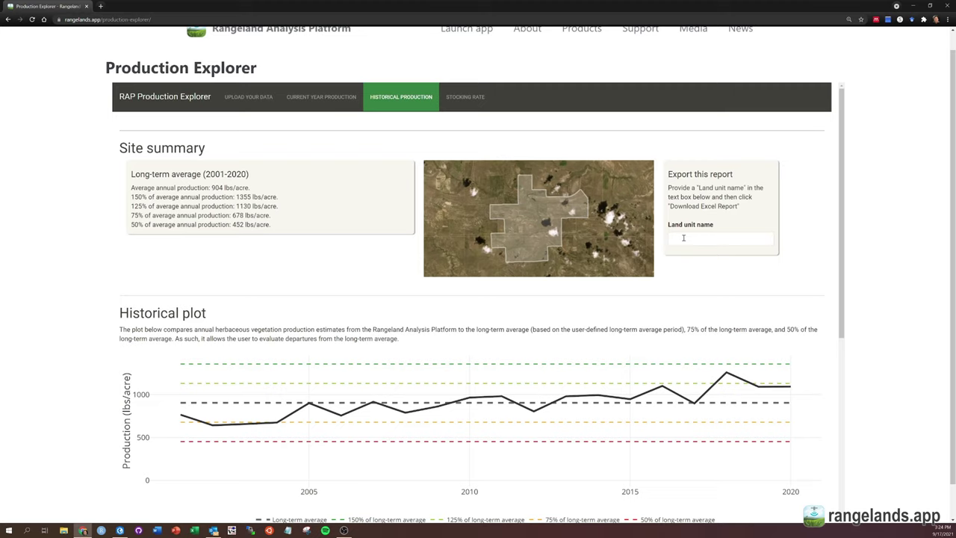
type("Billings BLM Allotment")
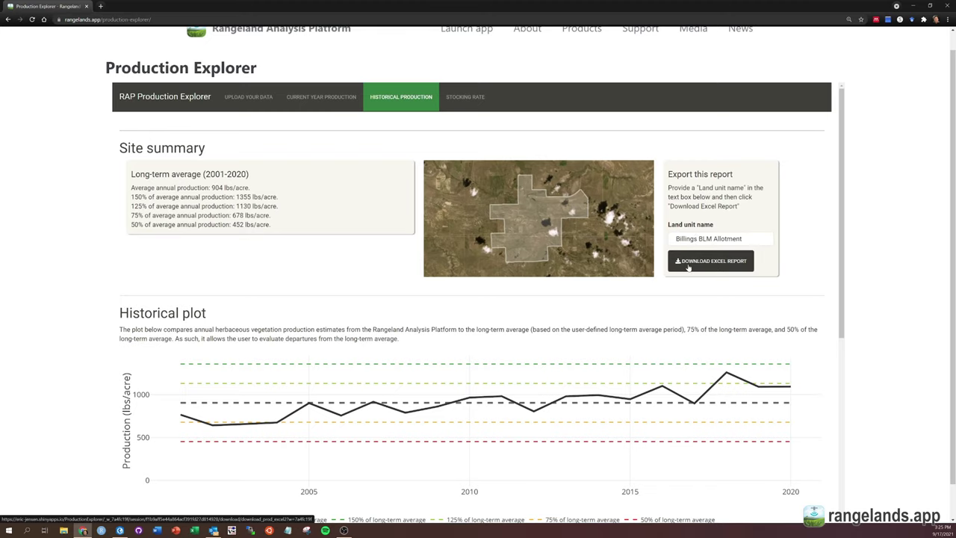
left_click(688, 268)
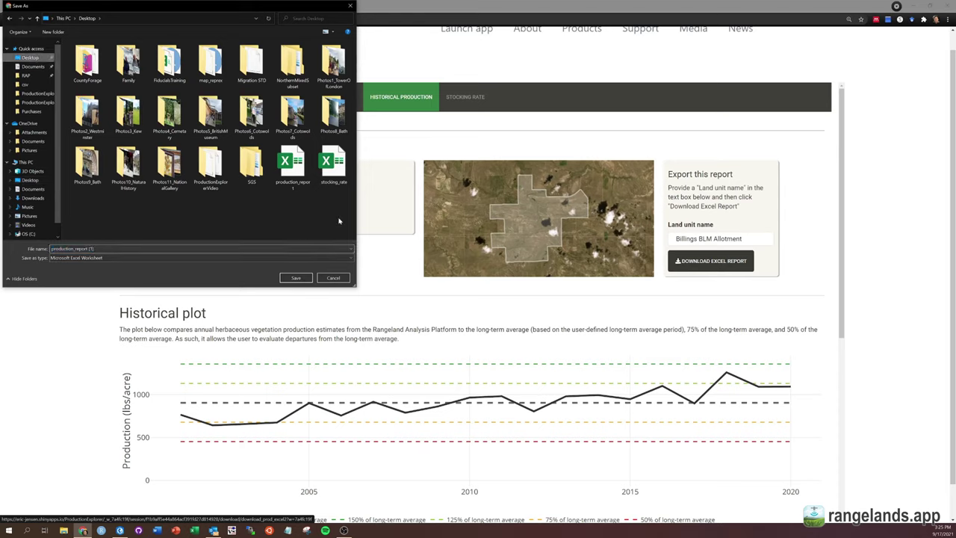
left_click(293, 173)
left_click(296, 278)
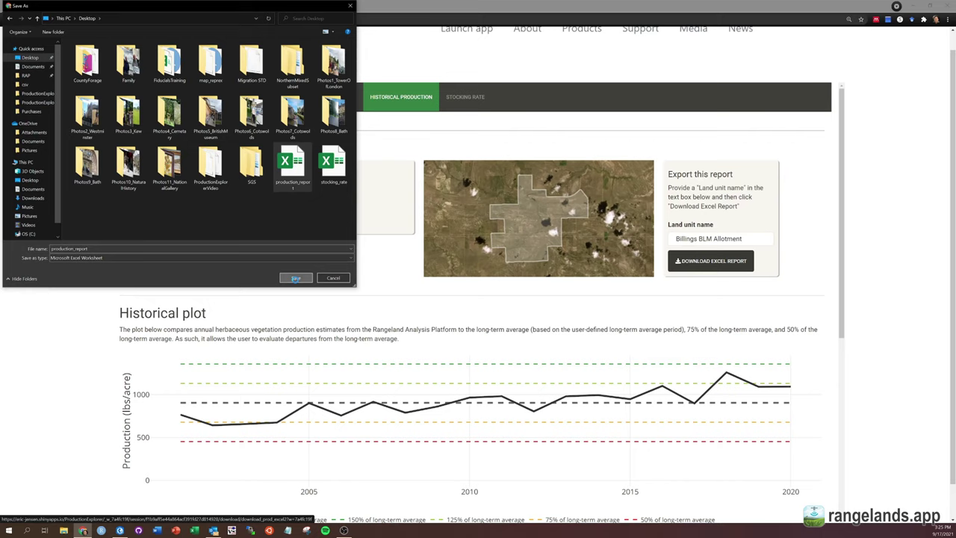
left_click(507, 270)
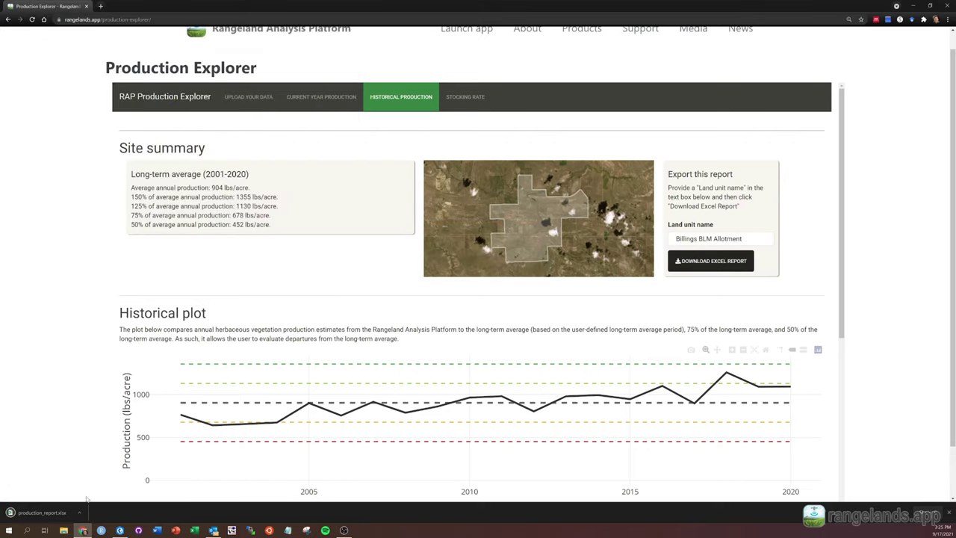
- Open production_report.xlsx with editing enabled, check both sheets and the print preview, then close Excel
left_click(47, 513)
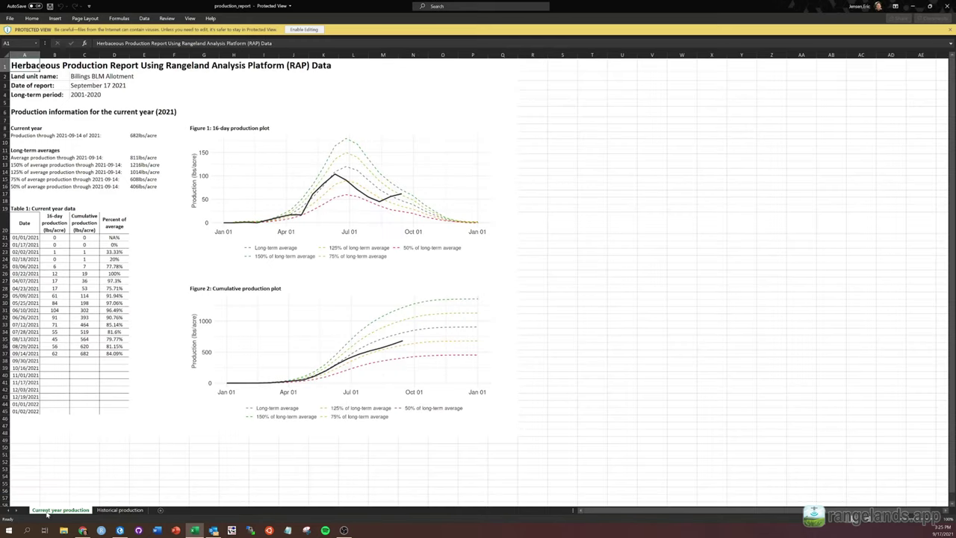
left_click(304, 30)
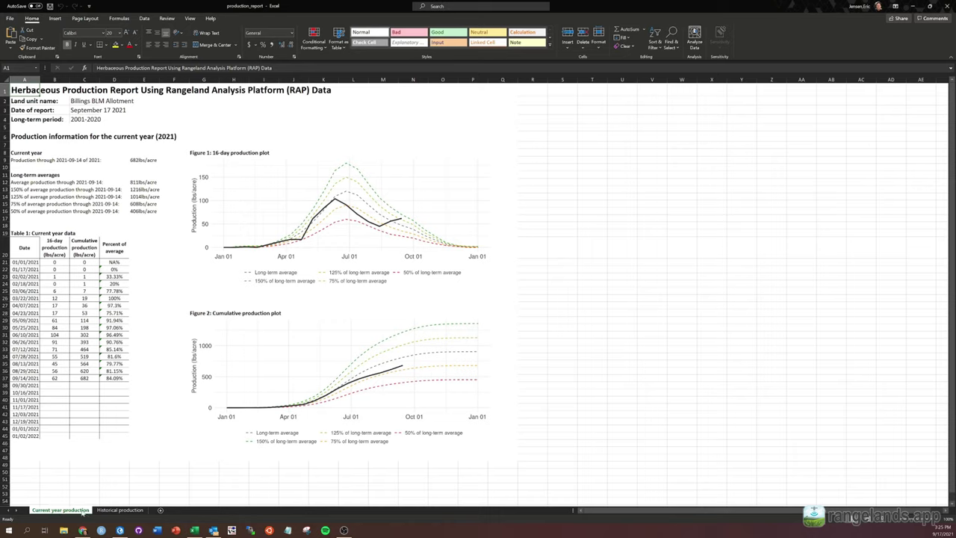
left_click(105, 512)
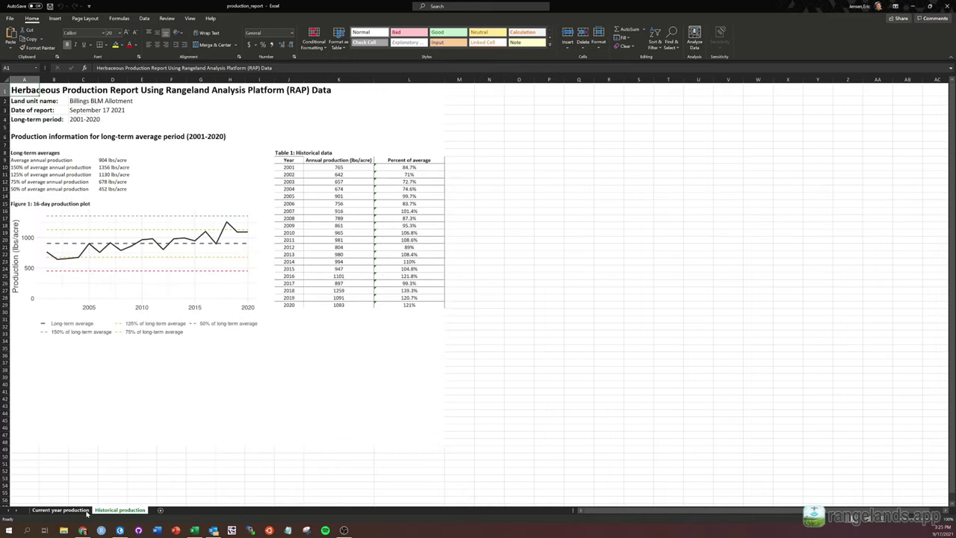
left_click(84, 511)
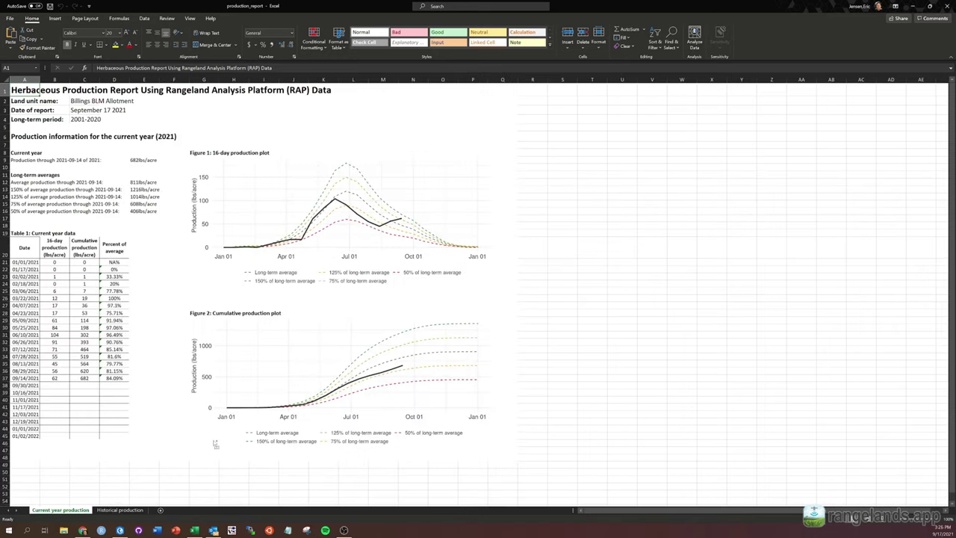
key("ctrl+p")
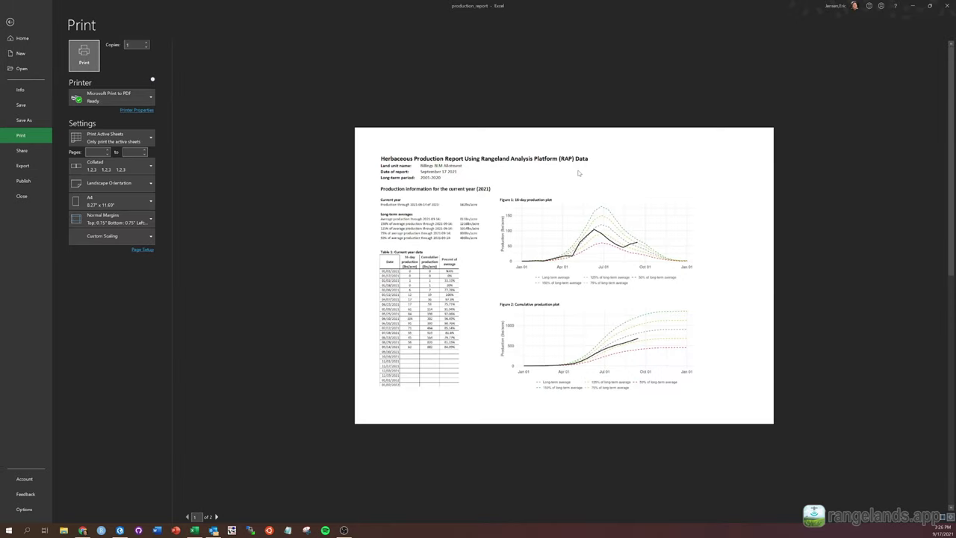
left_click(11, 22)
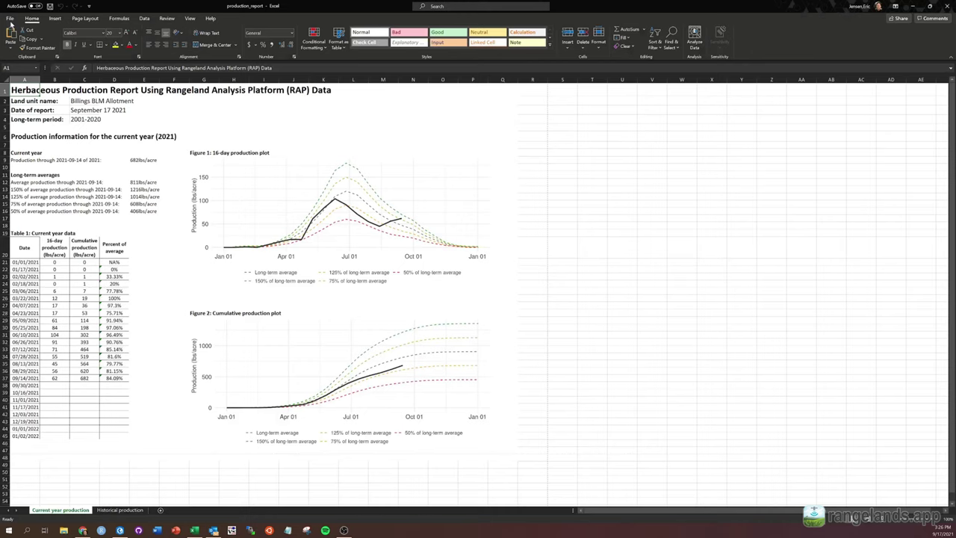
left_click(946, 6)
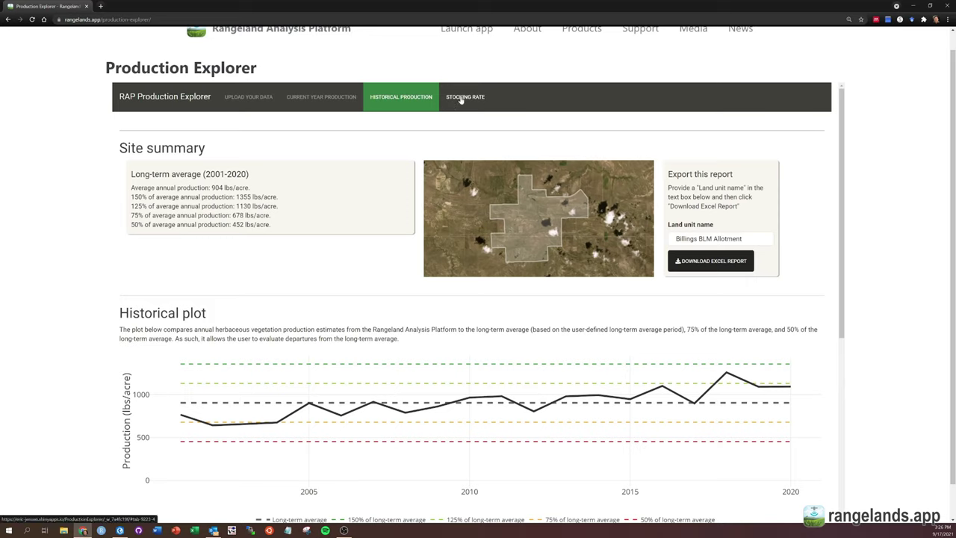
- On the Stocking Rate form, enter 'Billings BLM Allotment' as the land unit and set grazing days to 180
left_click(461, 99)
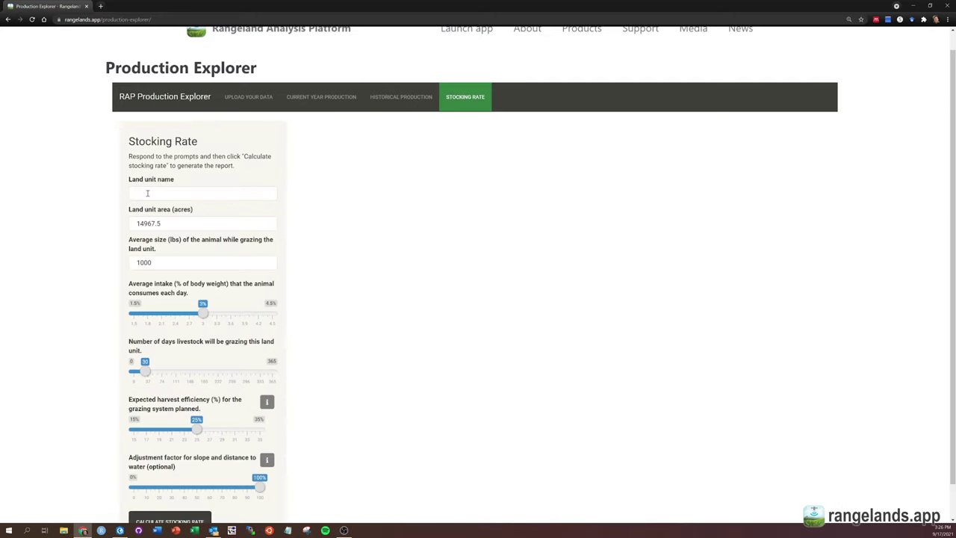
scroll(80, 226, "down", 1)
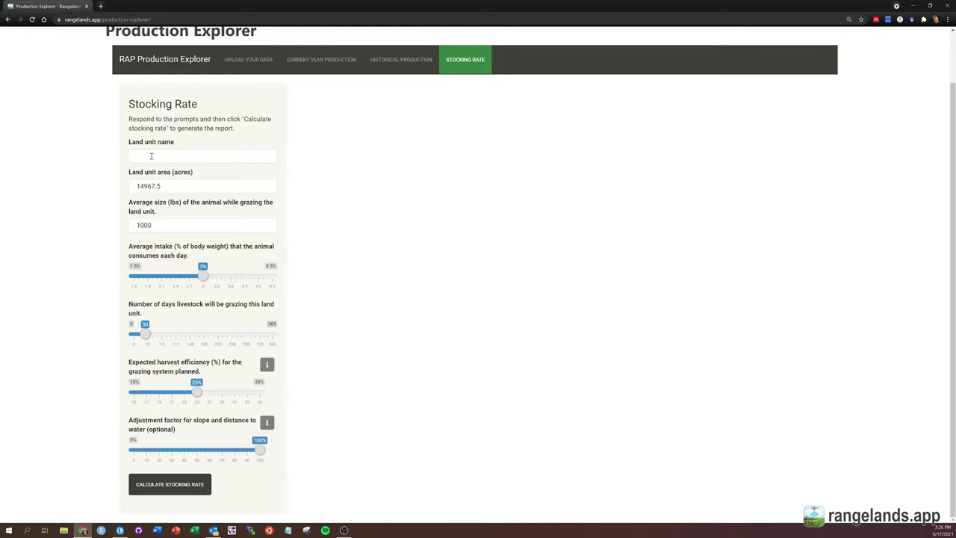
type("Billings BLM Allotment")
left_click_drag(146, 336, 203, 337)
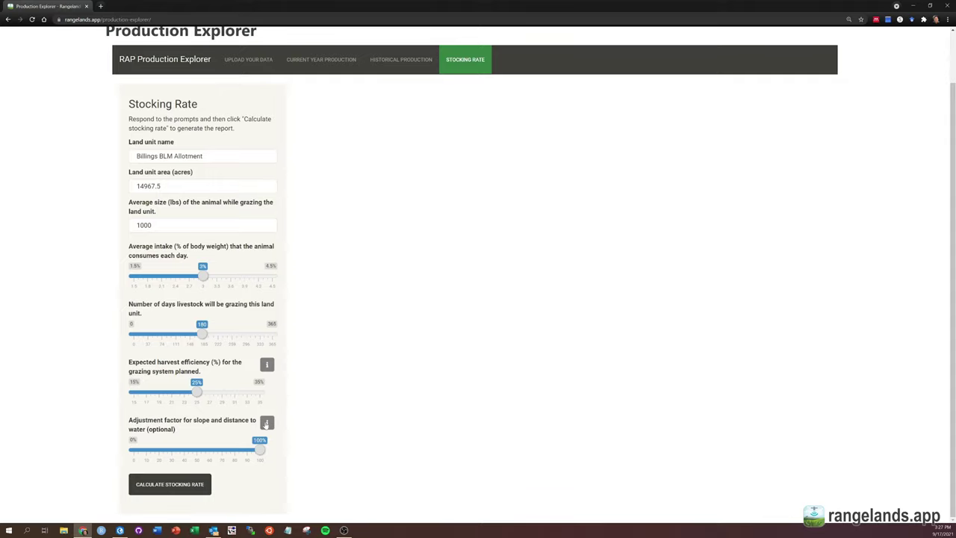
left_click(266, 423)
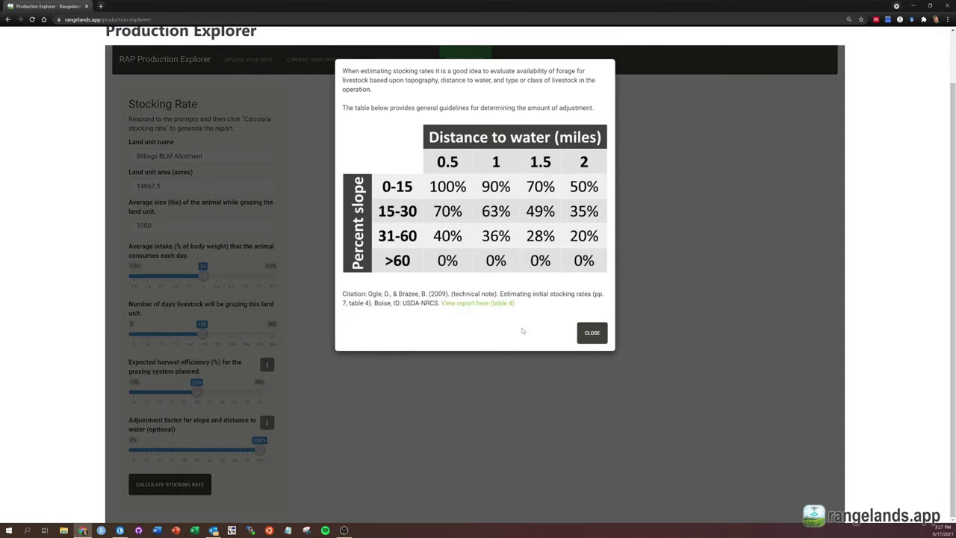
left_click(592, 334)
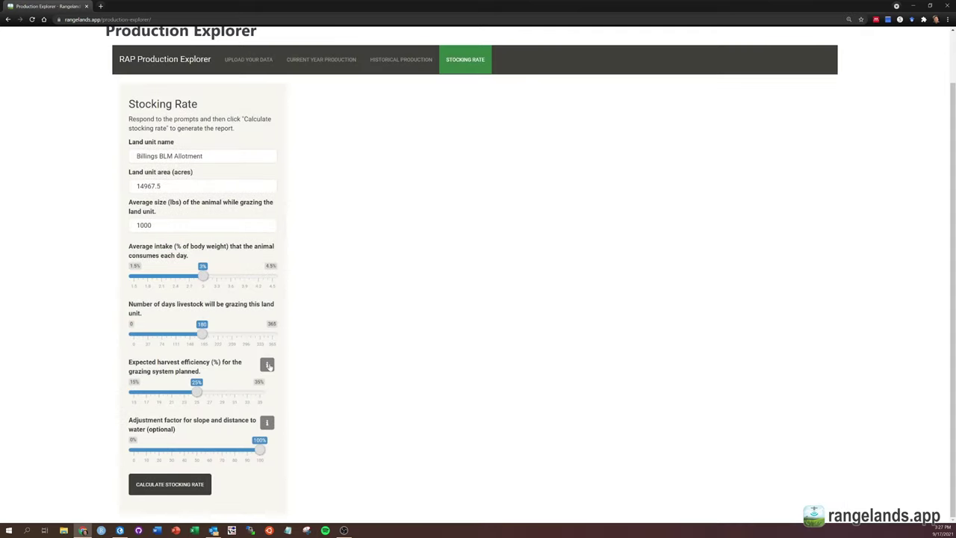
left_click(267, 365)
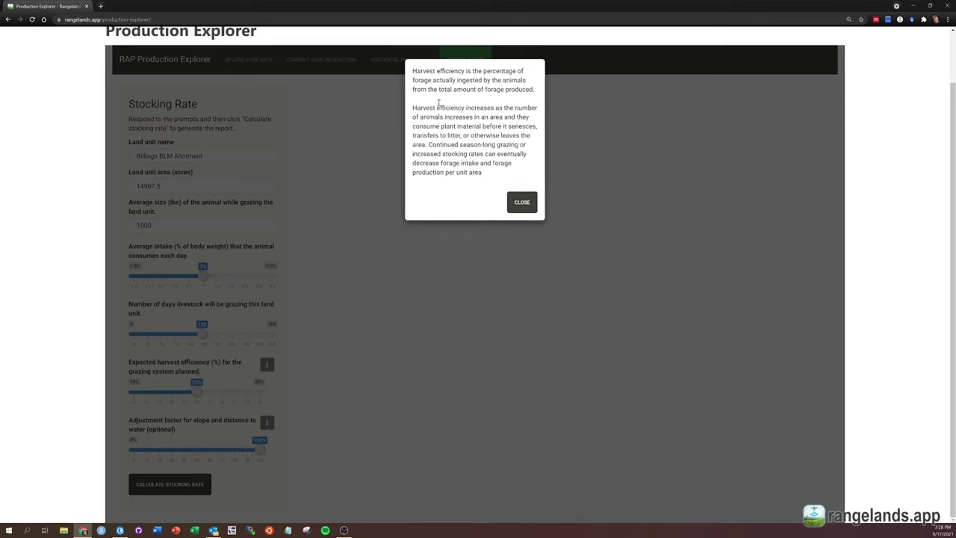
left_click(522, 203)
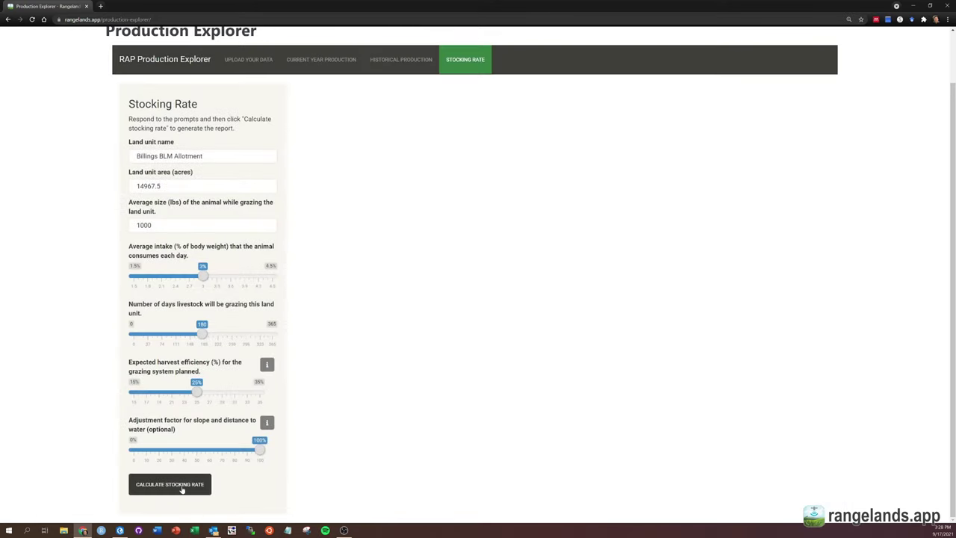
left_click(181, 487)
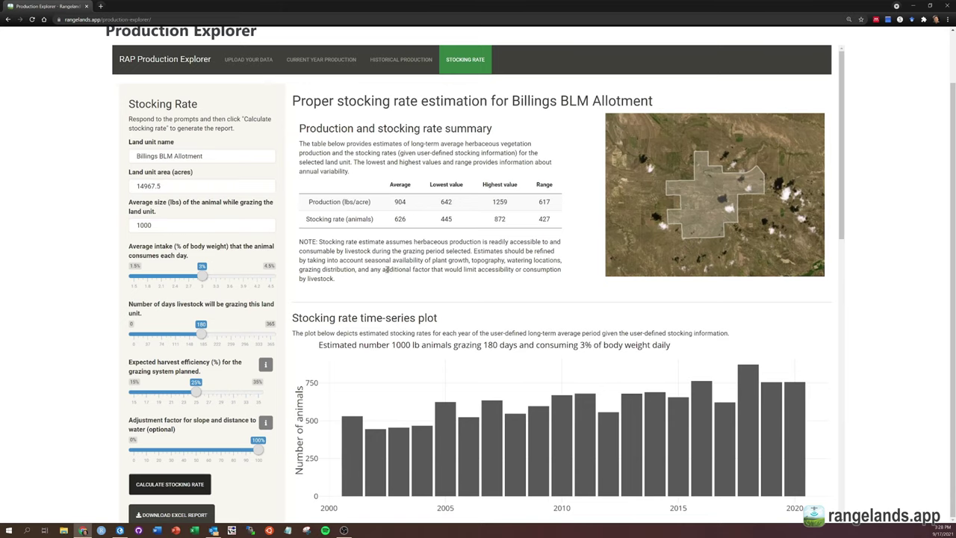
scroll(341, 260, "down", 2)
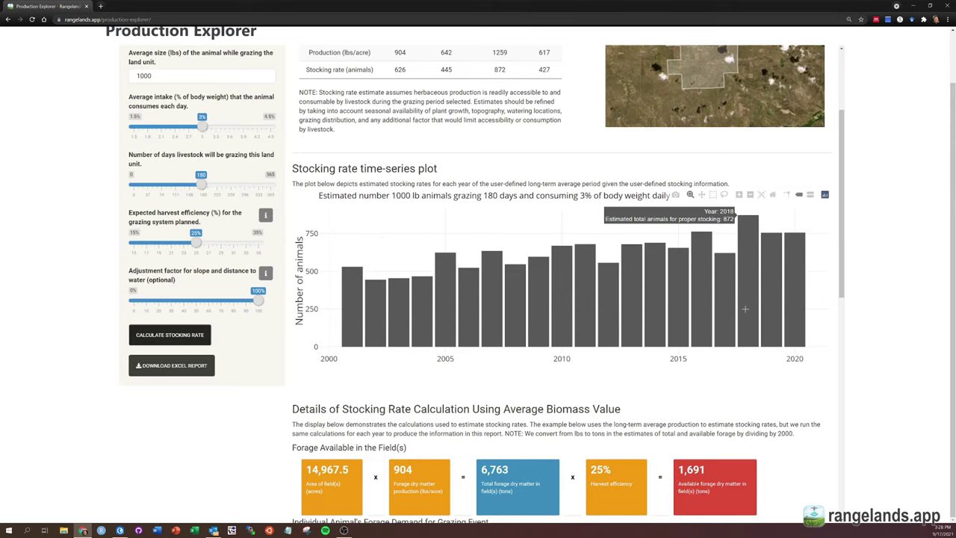
scroll(420, 329, "down", 1)
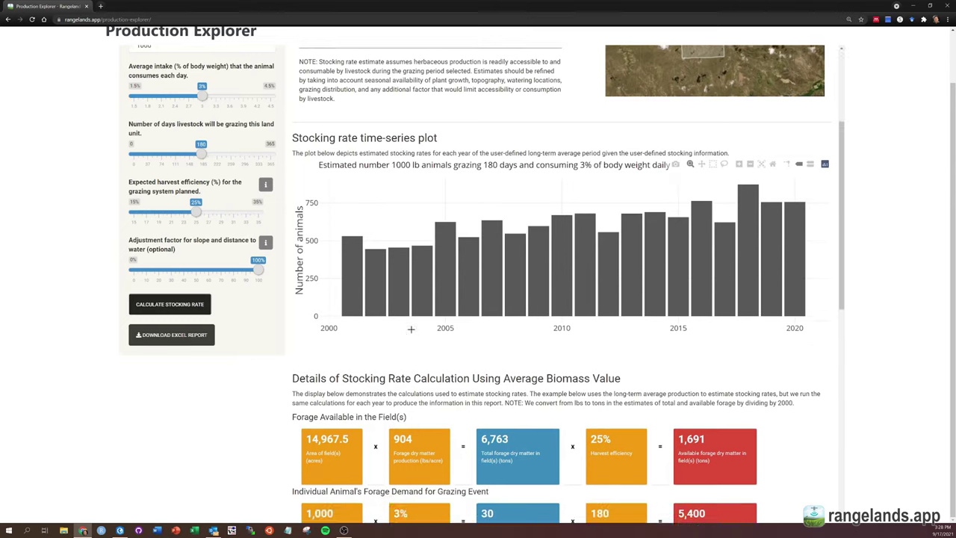
scroll(397, 321, "down", 2)
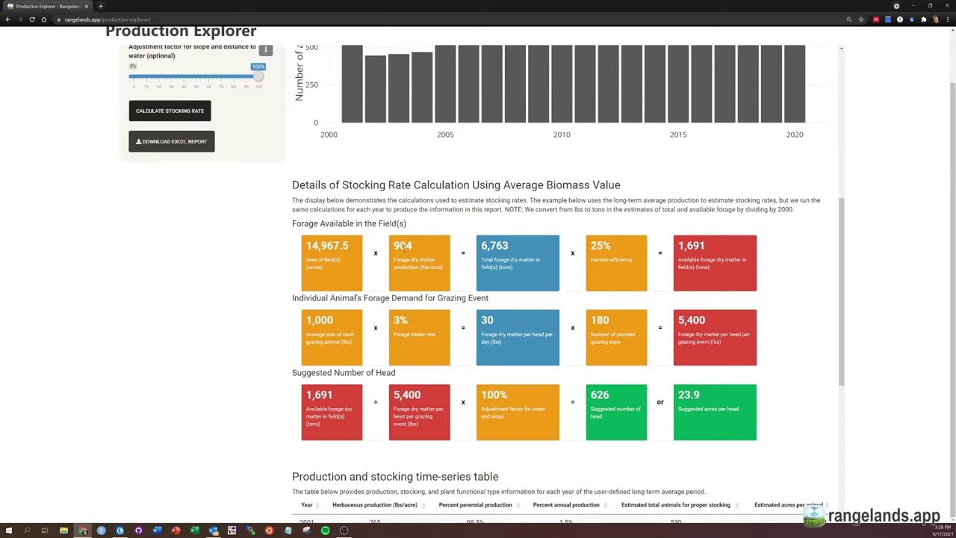
double_click(402, 246)
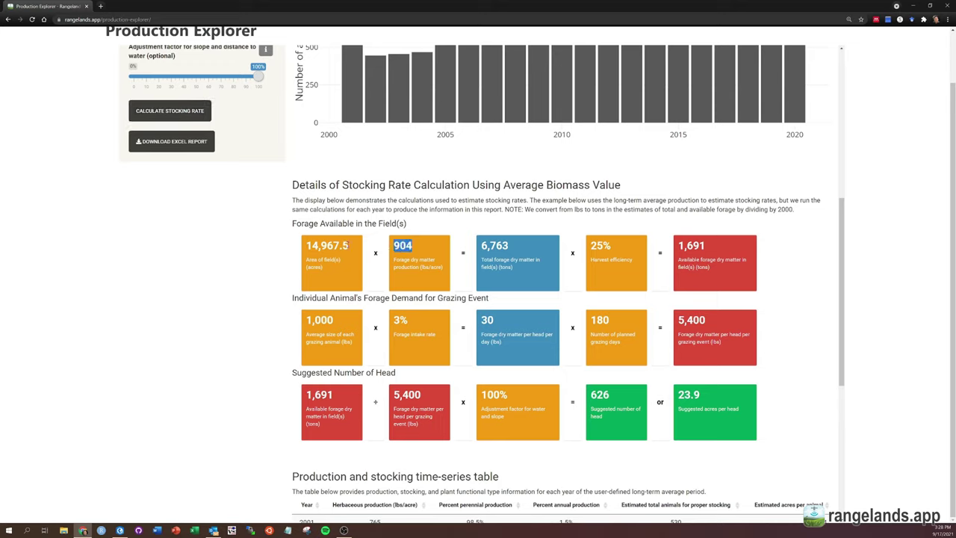
left_click_drag(350, 247, 305, 246)
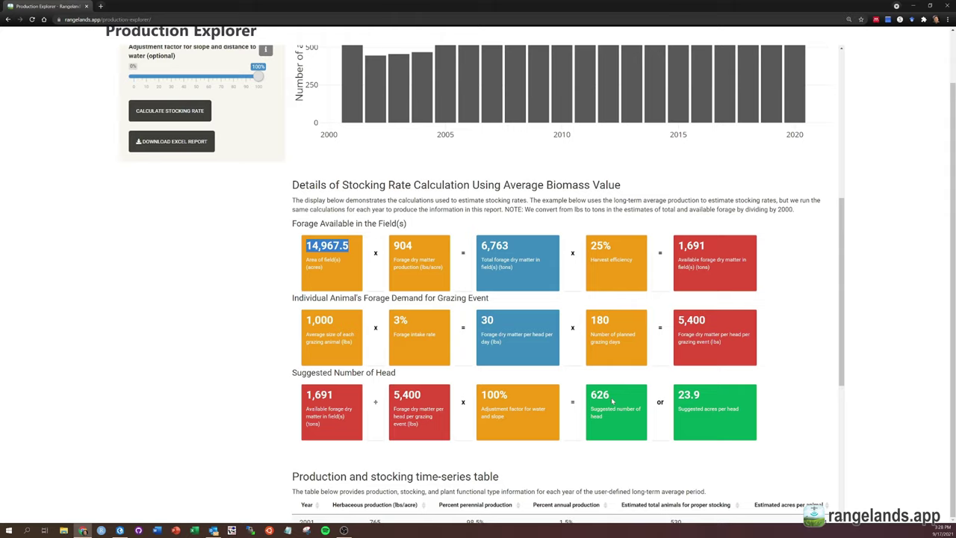
left_click_drag(612, 402, 592, 394)
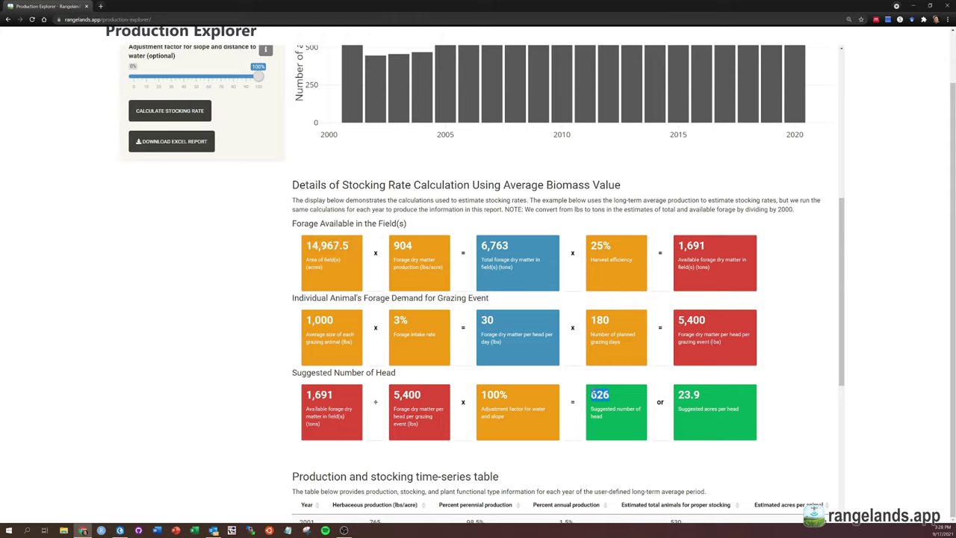
left_click_drag(699, 395, 678, 395)
left_click(678, 394)
left_click_drag(435, 267, 394, 260)
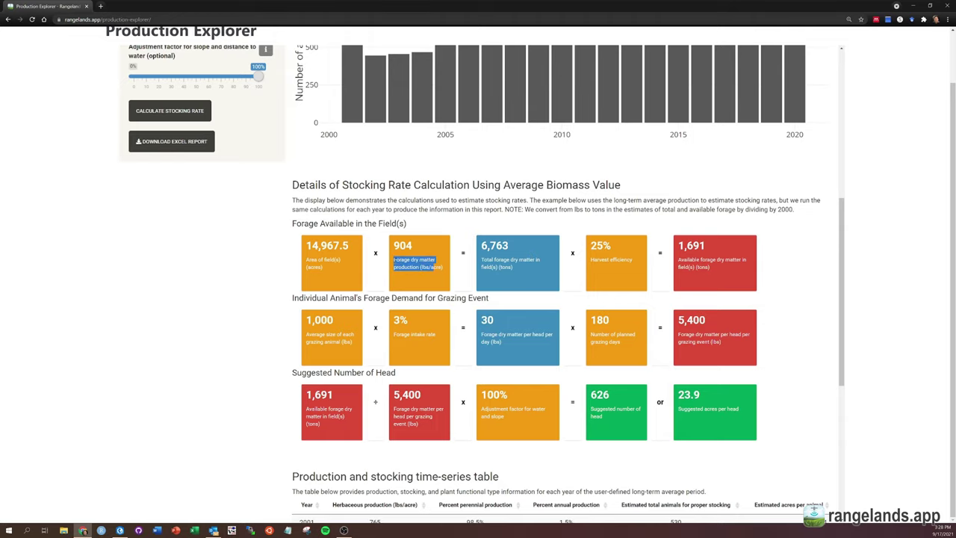
left_click(395, 259)
scroll(366, 224, "up", 3)
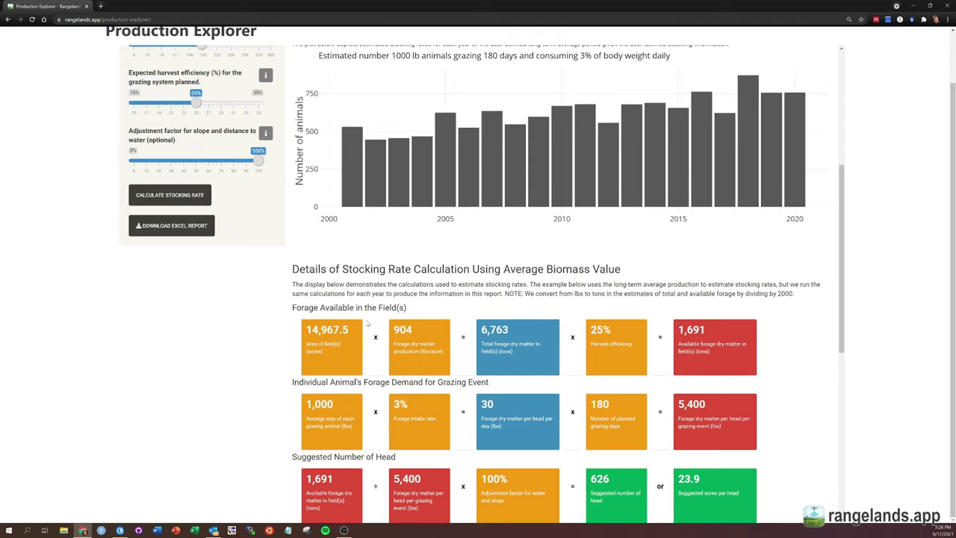
mouse_move(354, 200)
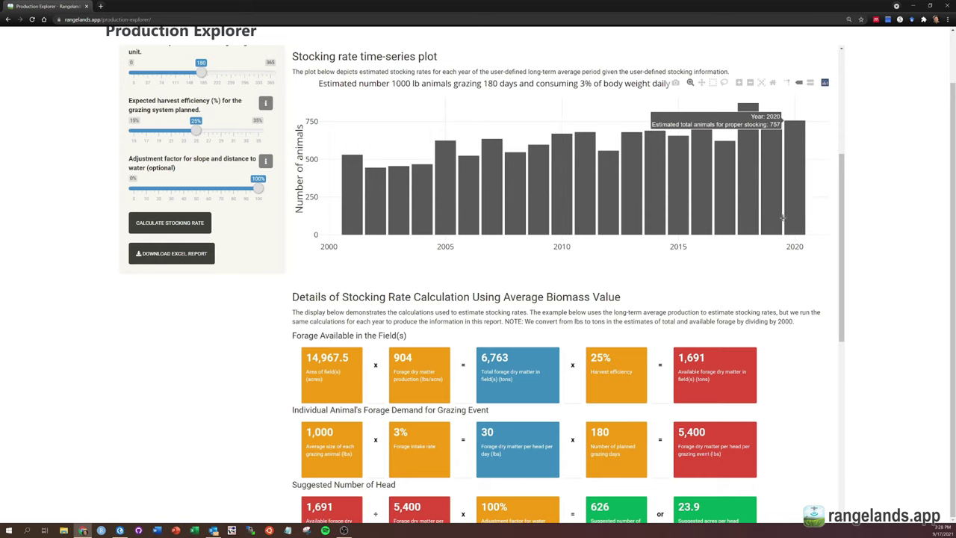
scroll(244, 268, "down", 4)
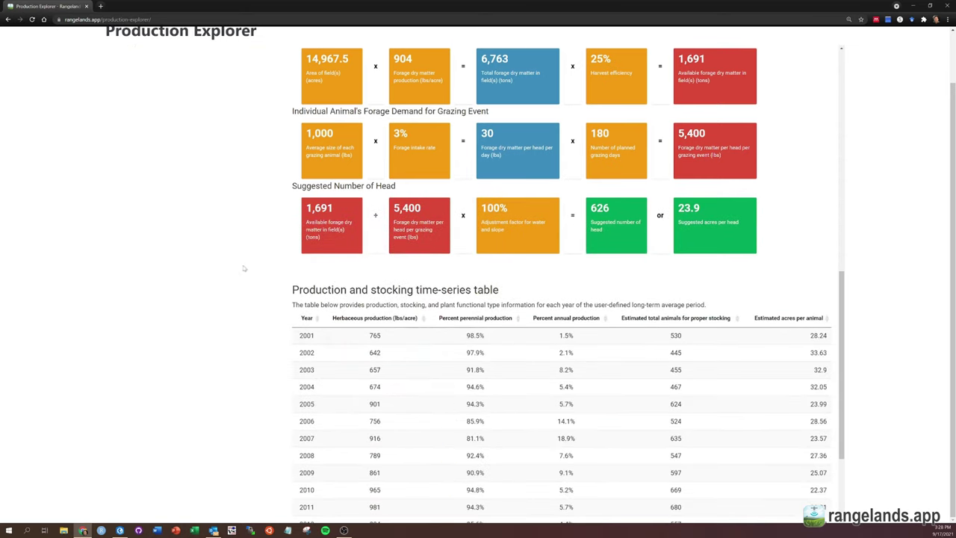
scroll(244, 268, "down", 2)
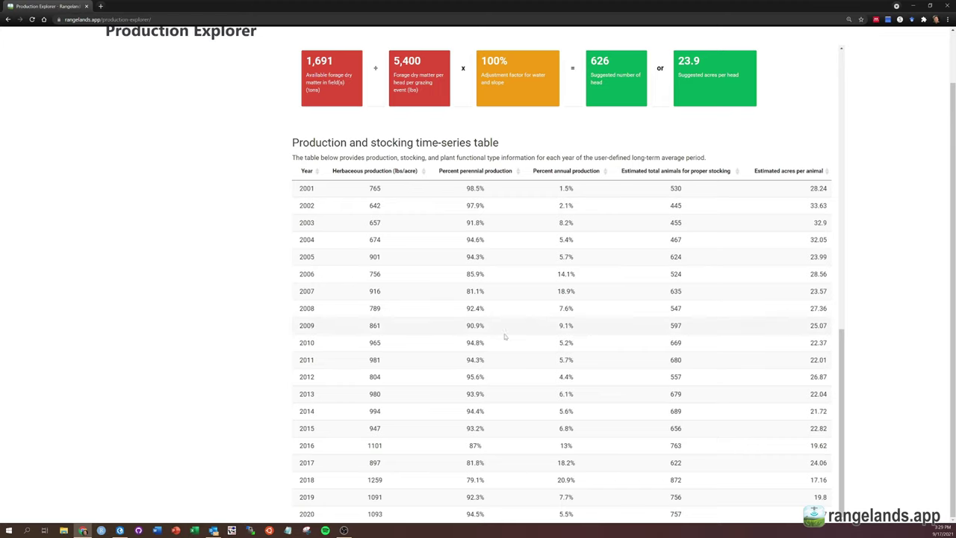
scroll(470, 340, "up", 10)
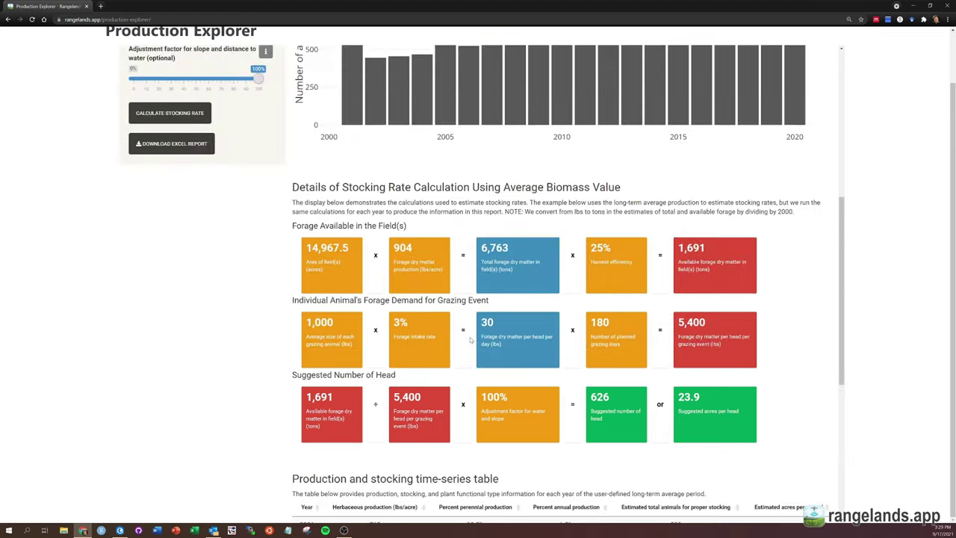
scroll(470, 340, "up", 1)
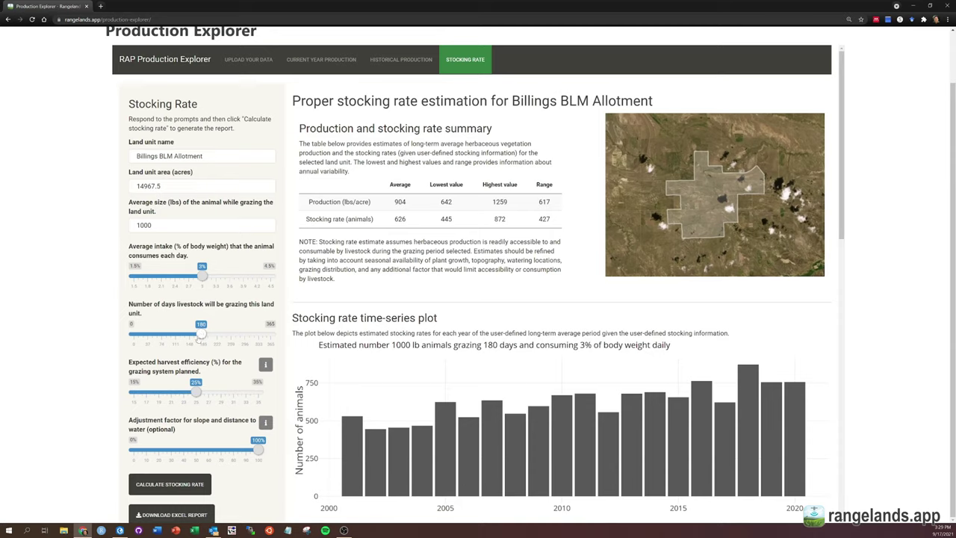
- Shorten the grazing period from 180 to 120 days
left_click_drag(201, 337, 178, 336)
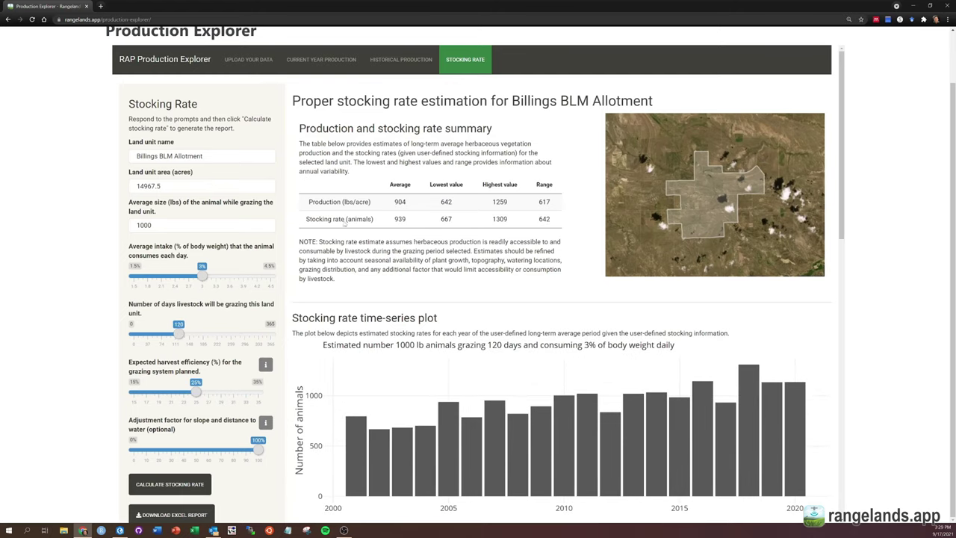
scroll(343, 188, "down", 3)
scroll(375, 177, "down", 7)
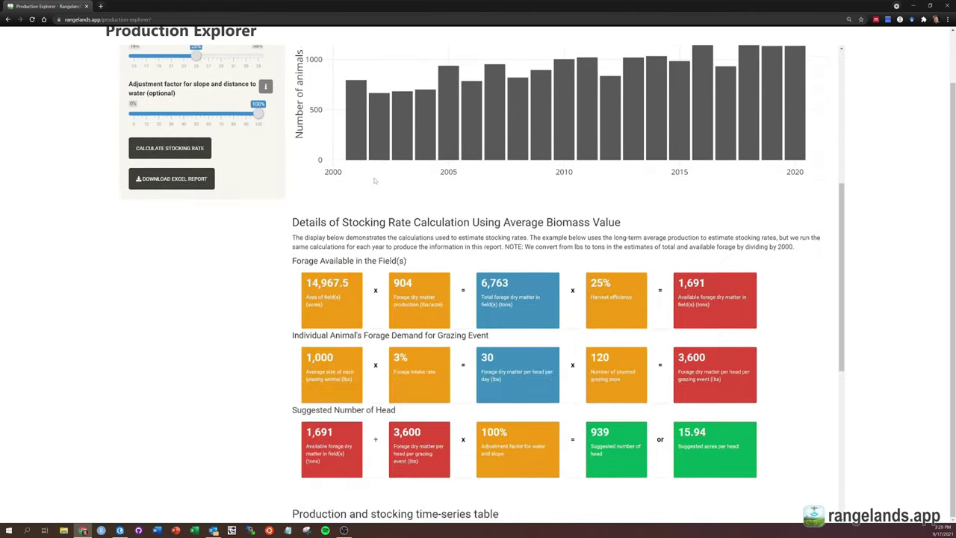
scroll(368, 224, "up", 7)
scroll(369, 225, "up", 3)
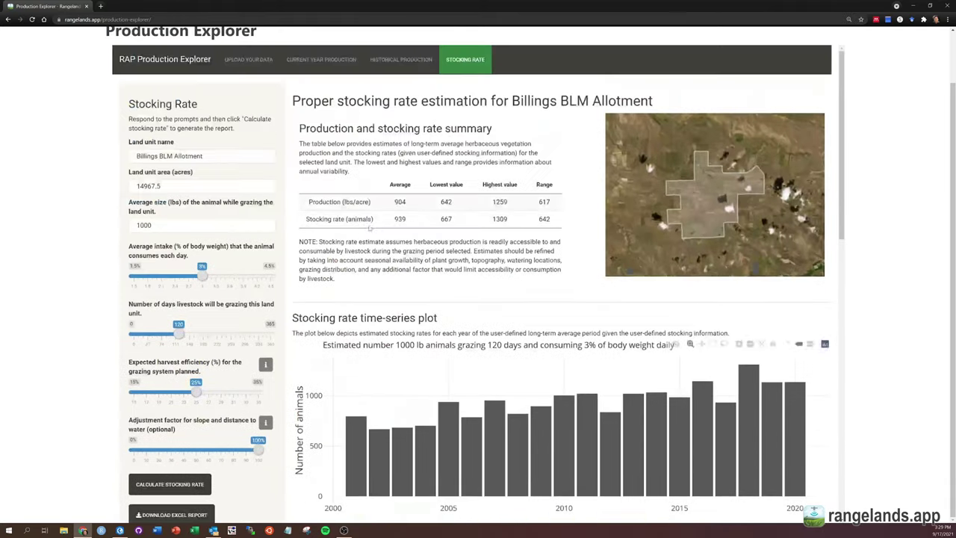
- Start the long-term period in 1991 and return to the stocking rate estimate of 913 head
left_click(246, 61)
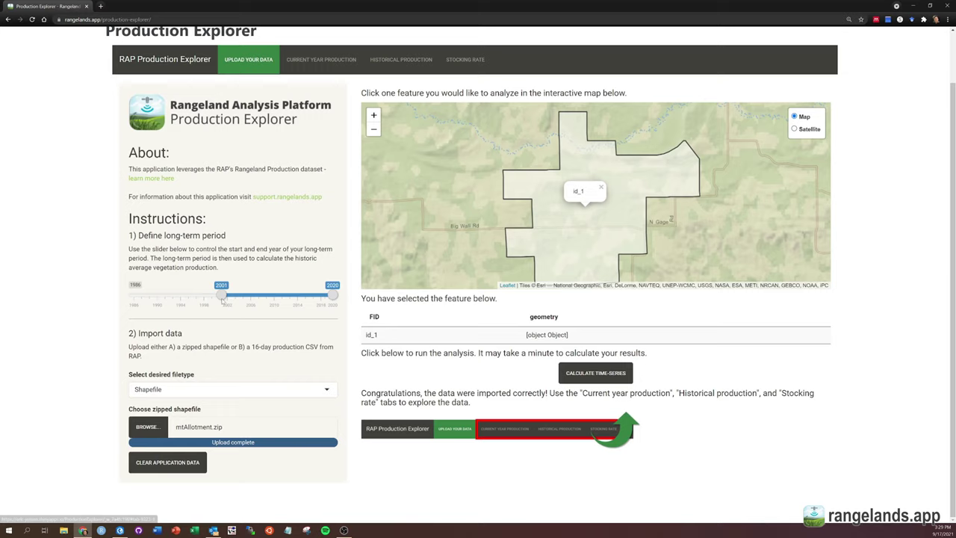
left_click_drag(171, 297, 162, 297)
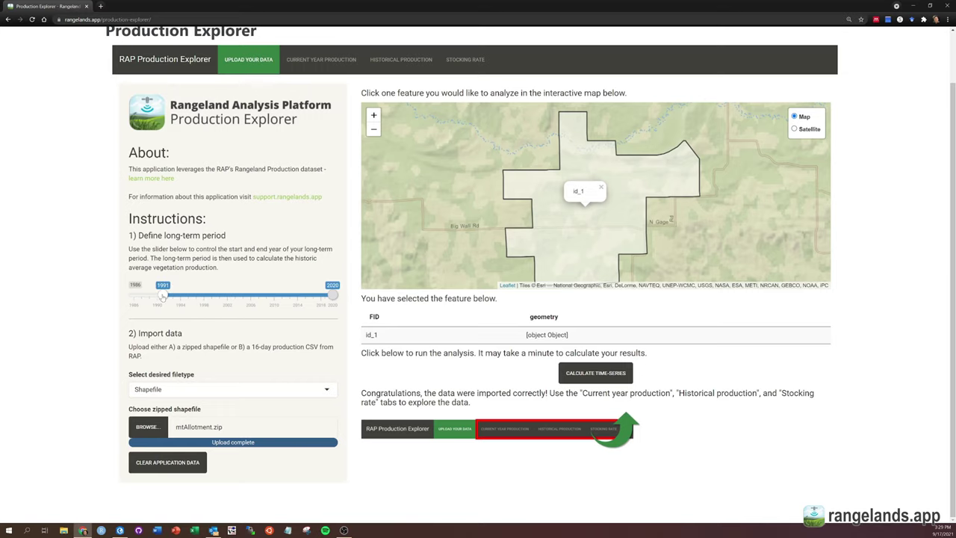
left_click(329, 62)
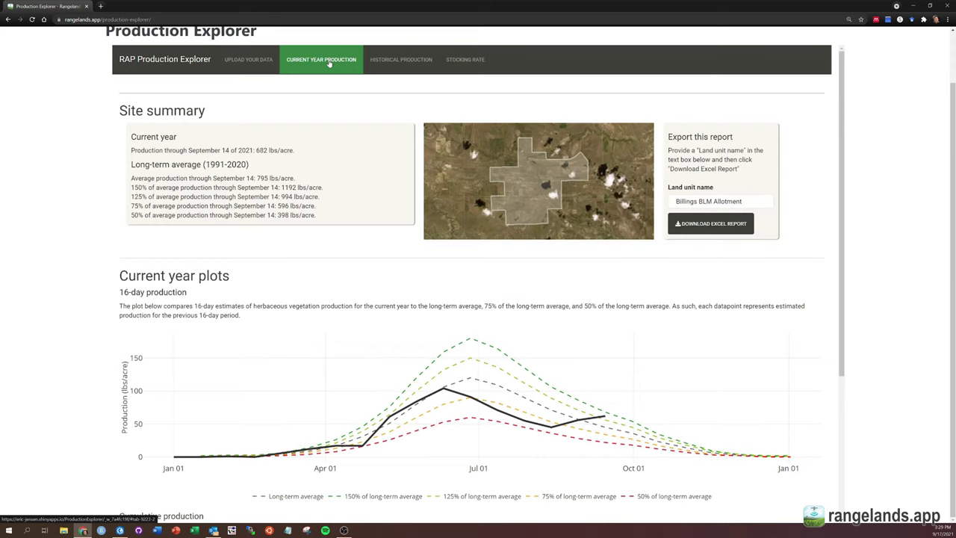
left_click(407, 64)
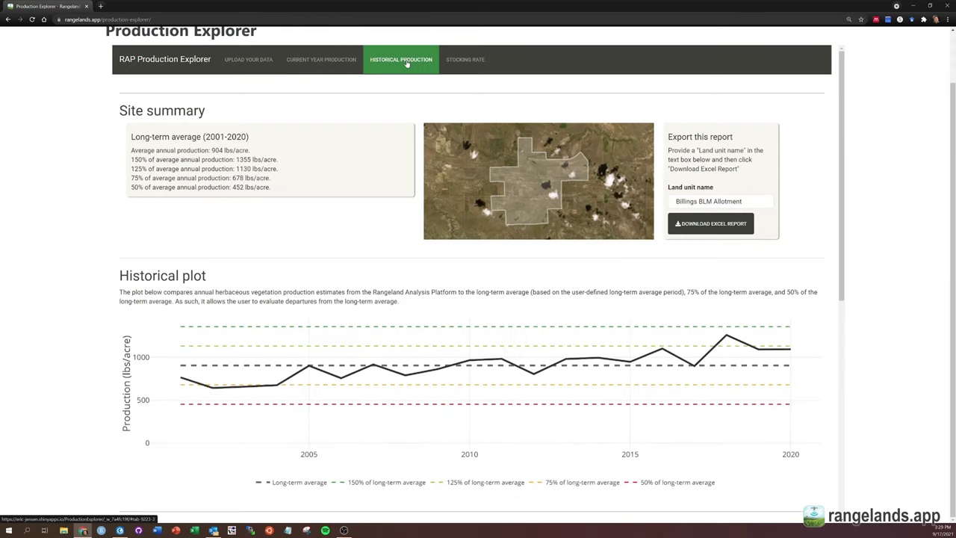
left_click(476, 67)
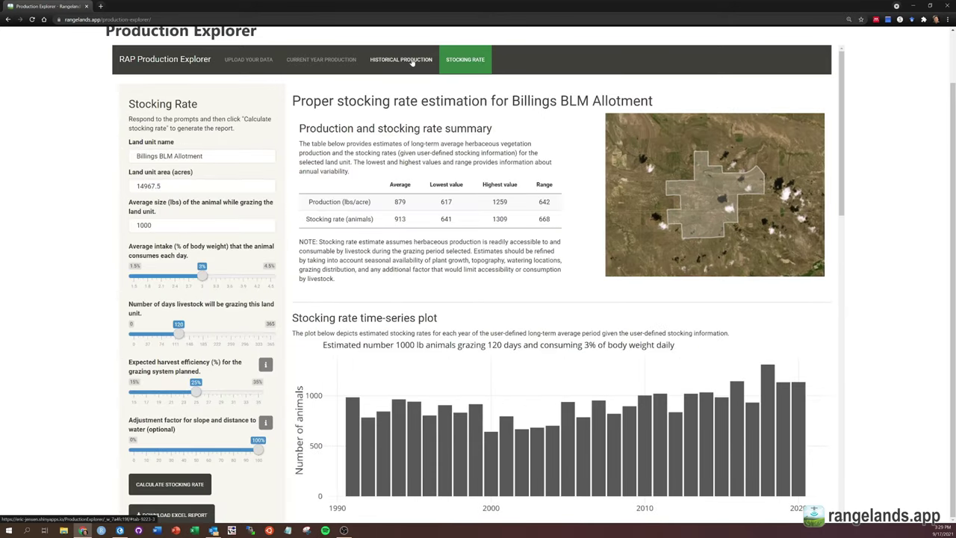
scroll(339, 159, "down", 1)
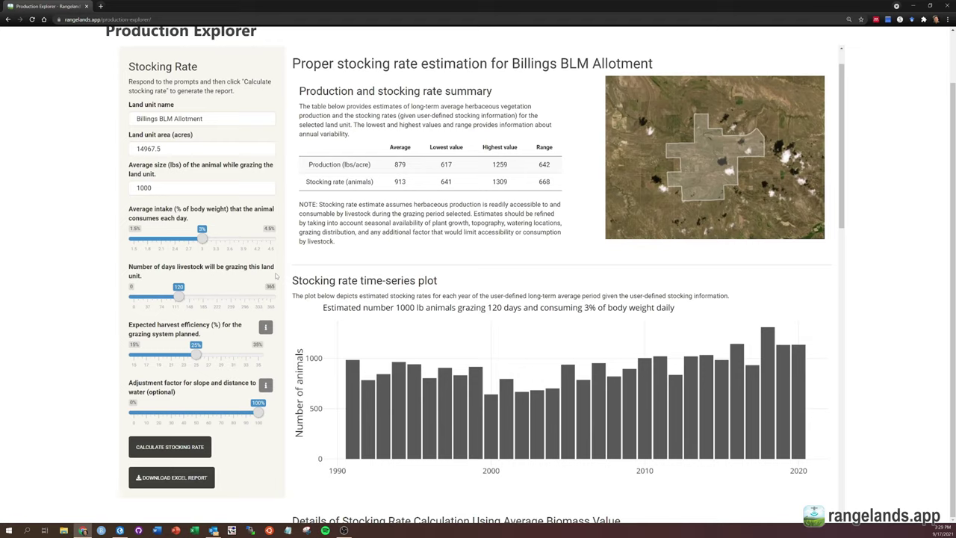
- Download the stocking rate report as stocking_rate.xlsx over the older copy and open it in Excel
left_click(181, 480)
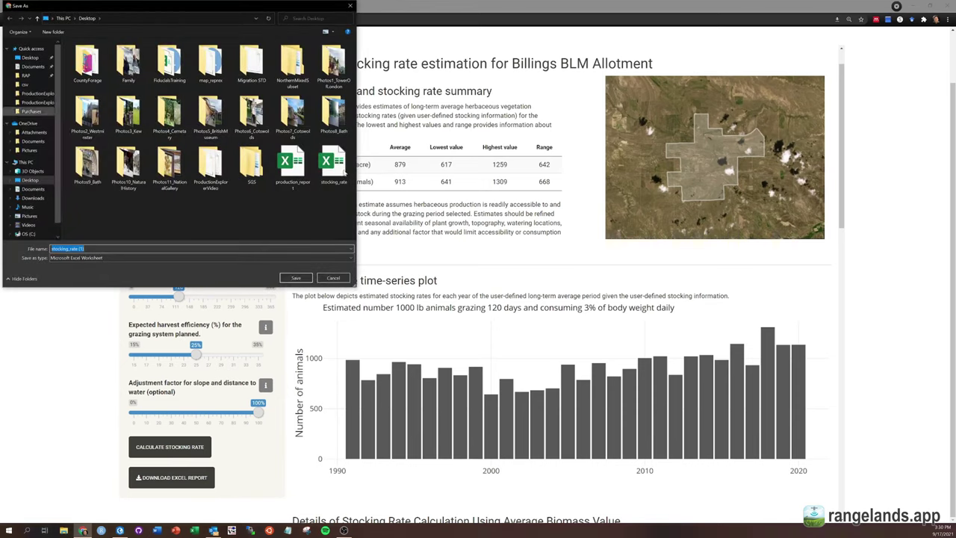
left_click(333, 166)
left_click(297, 277)
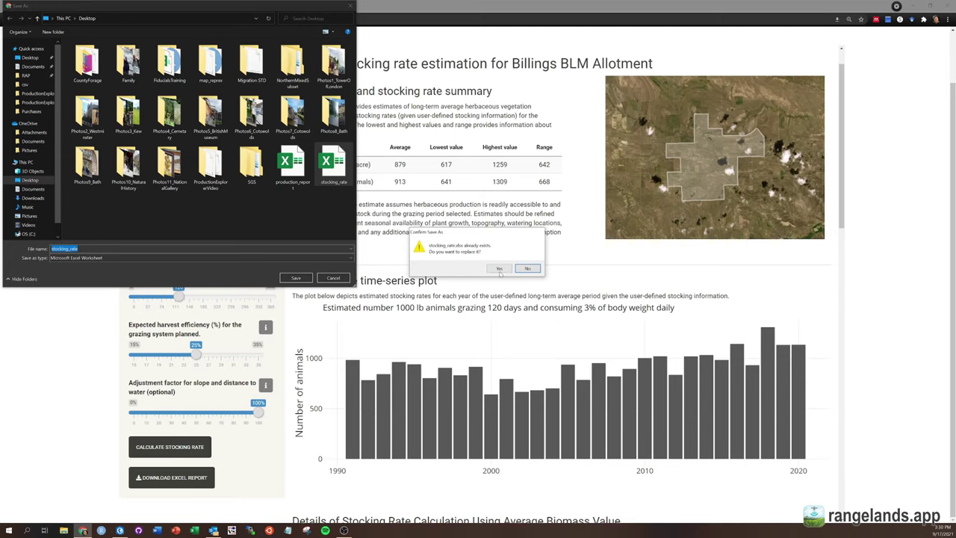
left_click(499, 269)
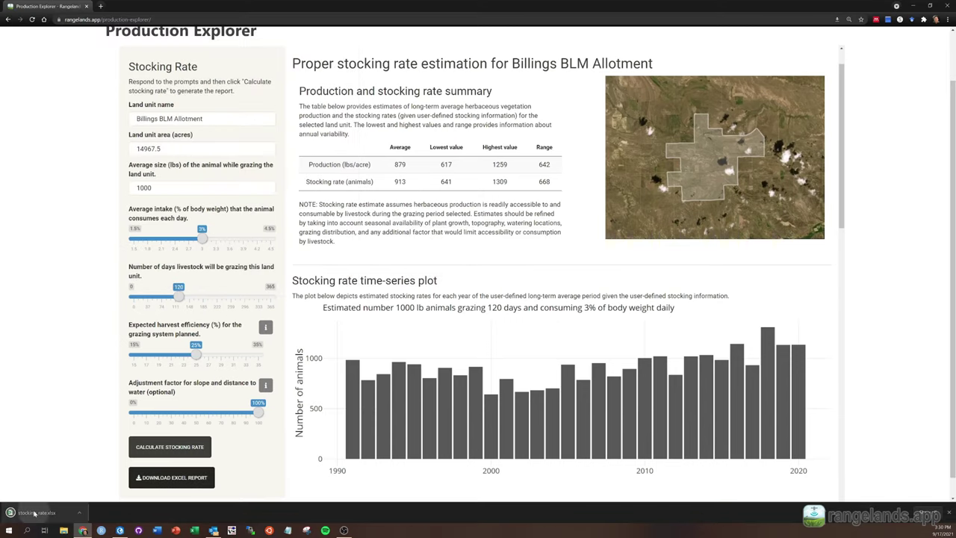
left_click(34, 513)
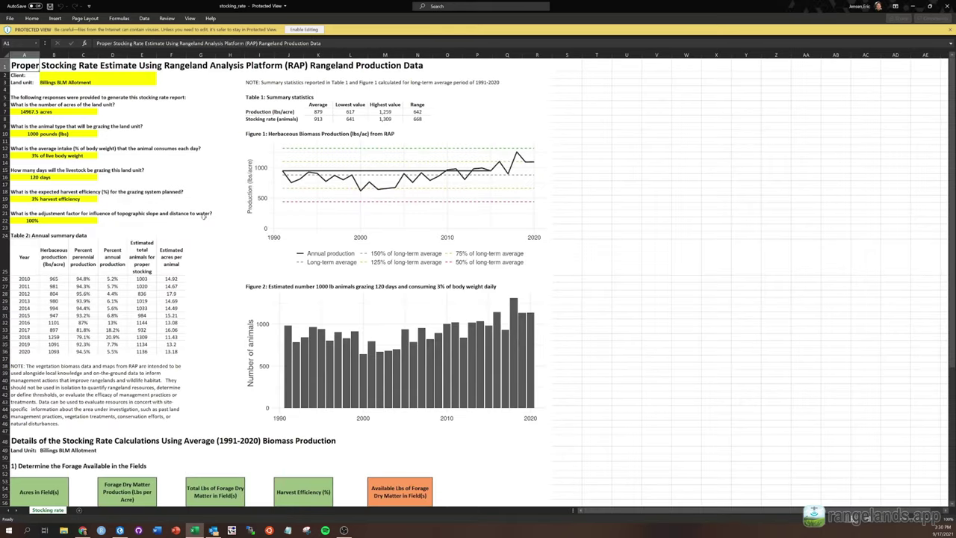
- Review the stocking_rate sheet and page through its two-page print preview with printing enabled
scroll(203, 216, "down", 8)
scroll(265, 171, "down", 5)
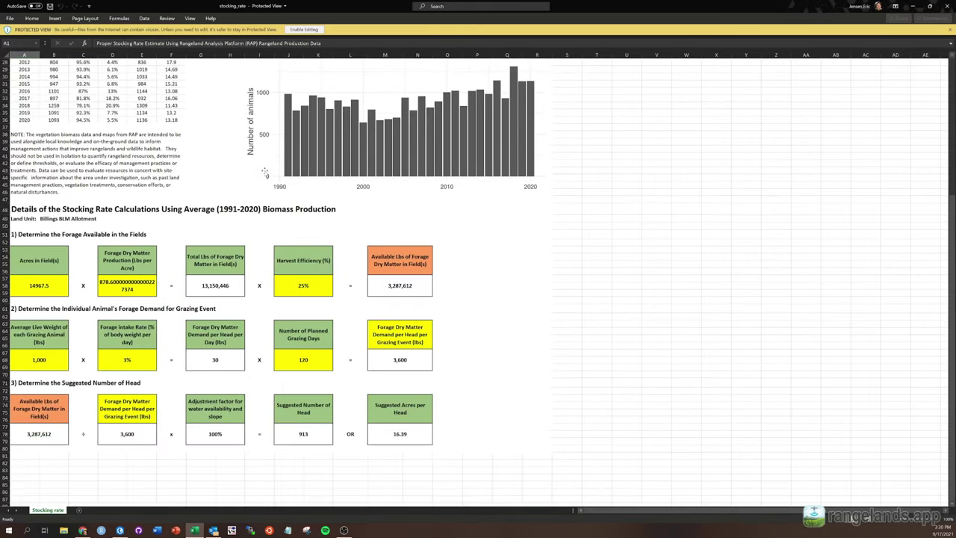
scroll(262, 228, "up", 13)
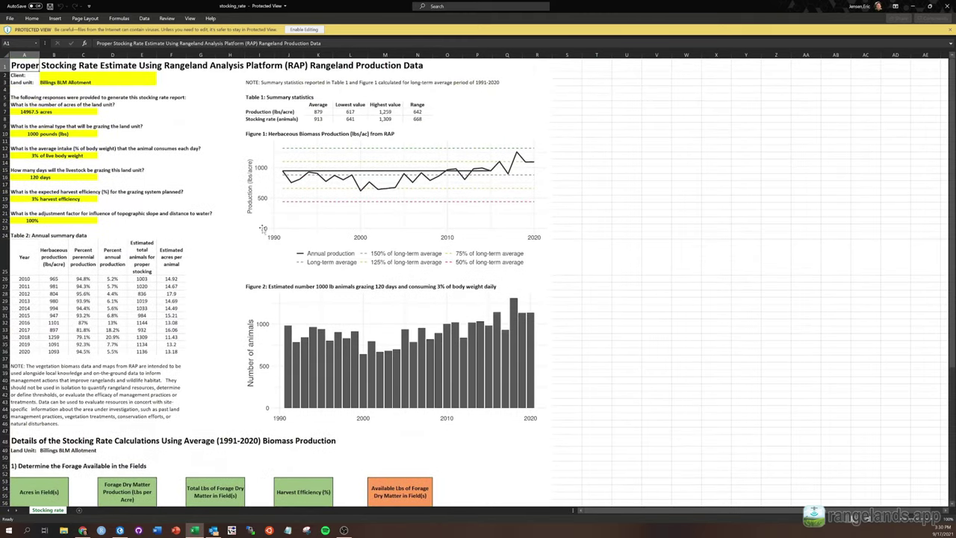
key("ctrl+p")
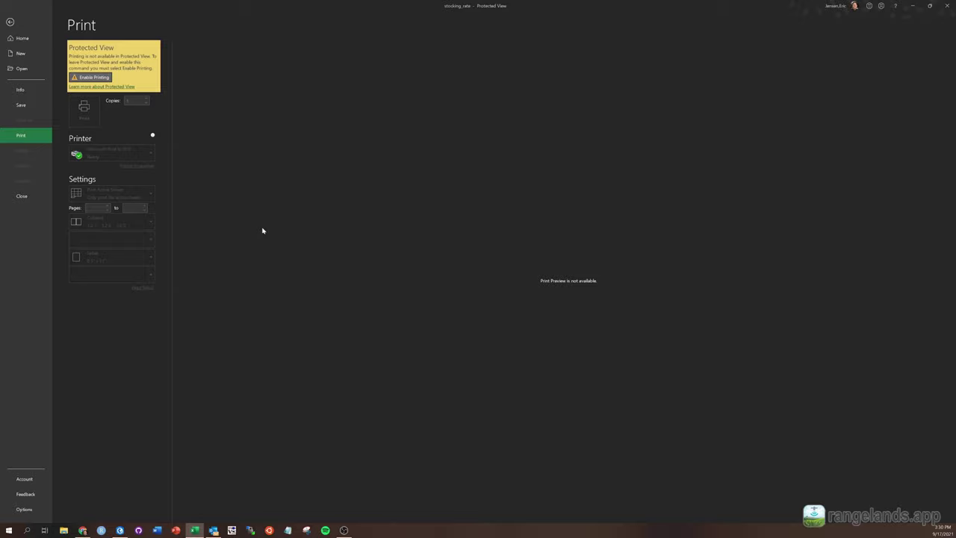
left_click(86, 78)
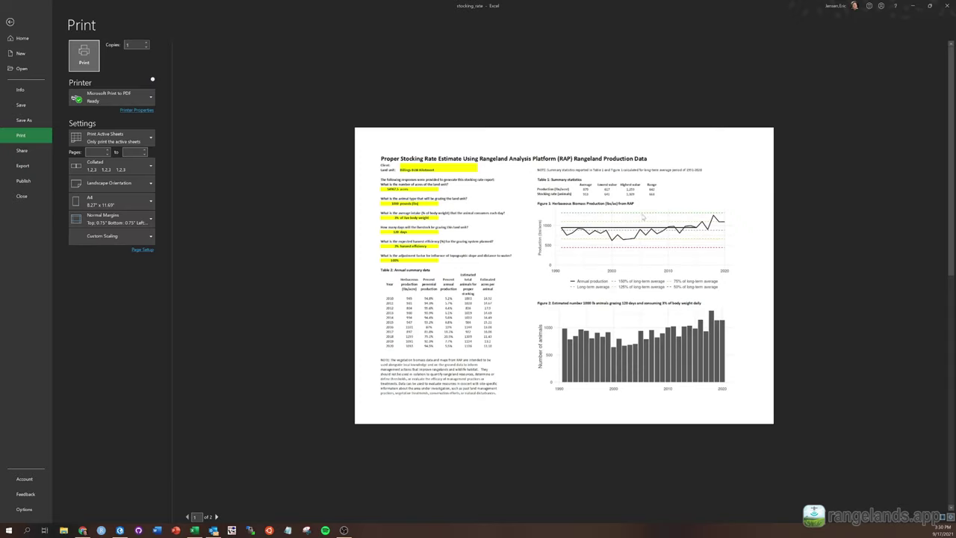
scroll(621, 292, "down", 2)
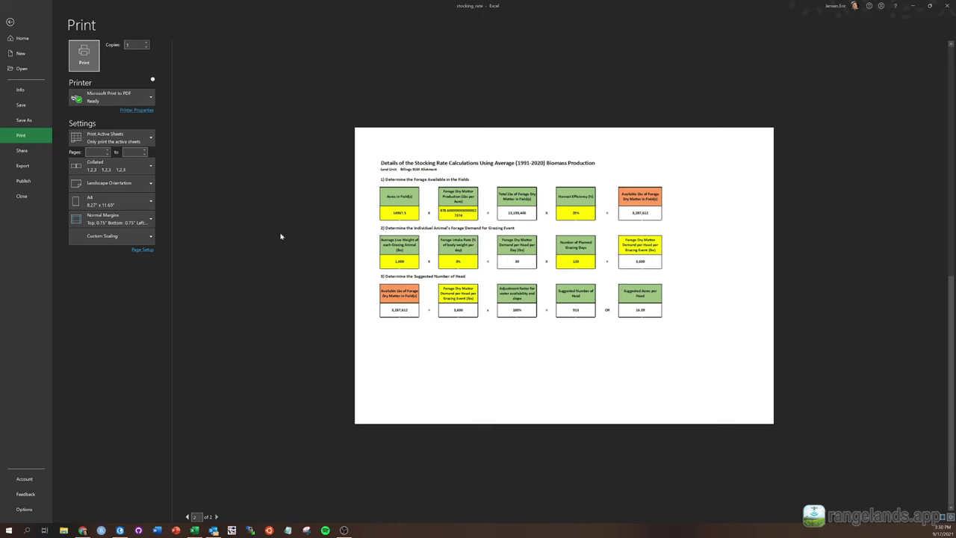
key("alt+Tab")
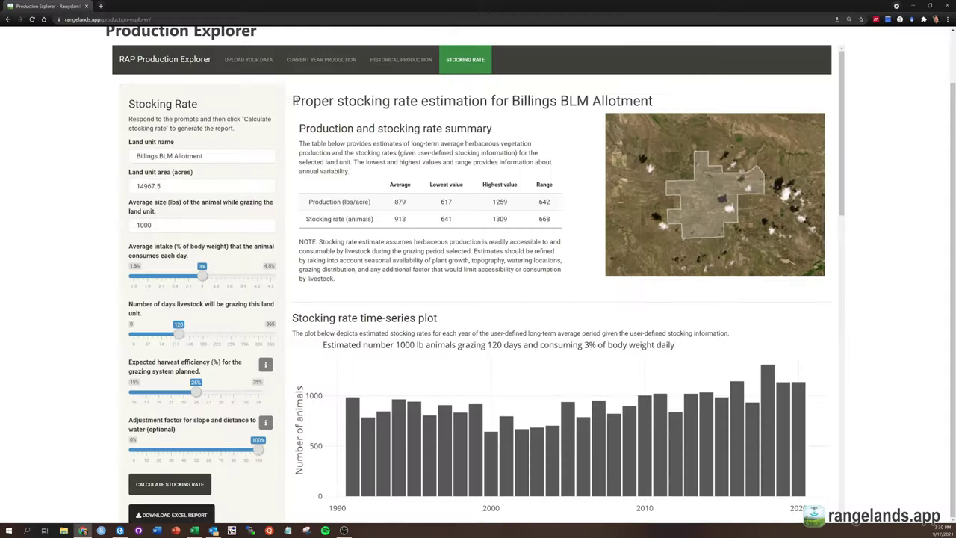
- Open the support site's Production Explorer Application article from the About text, then open and close the Contact form
left_click(251, 62)
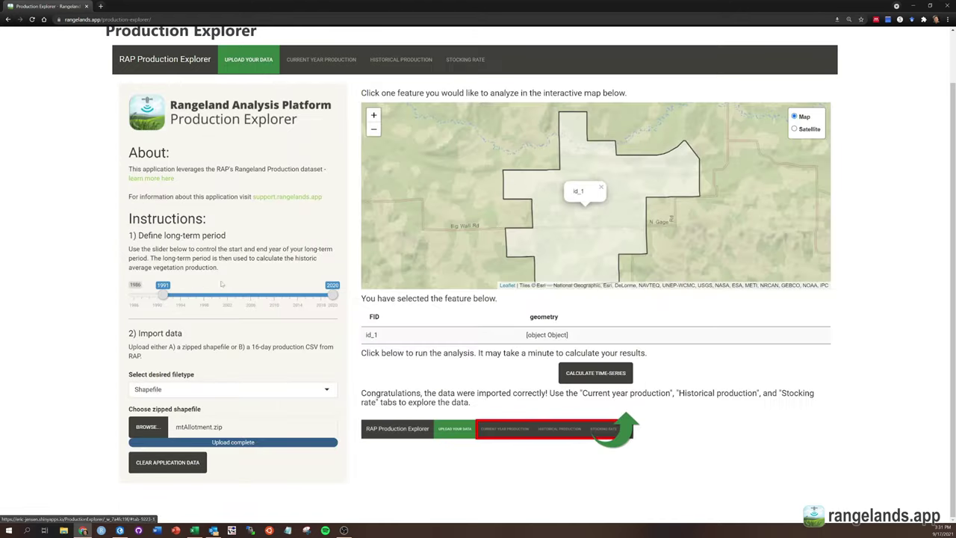
left_click(267, 199)
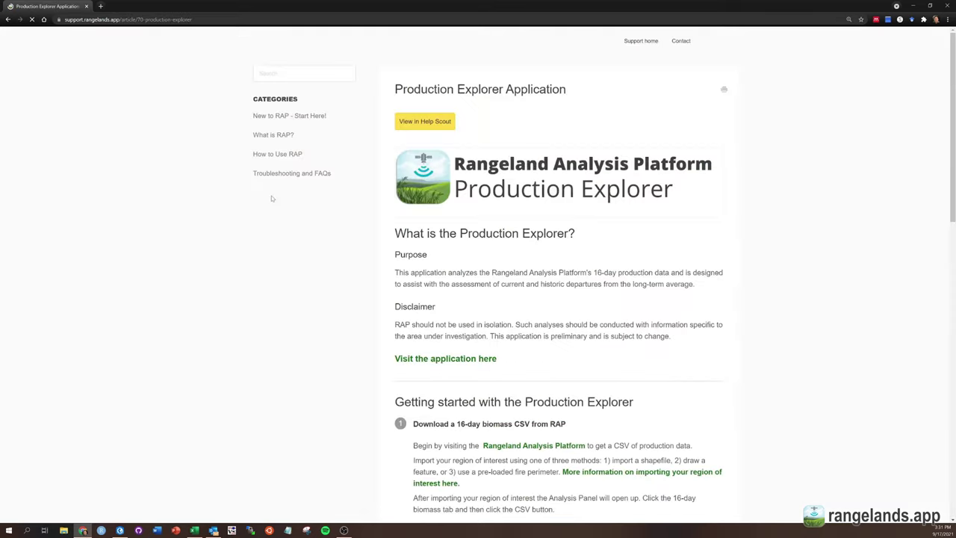
scroll(448, 239, "down", 4)
scroll(469, 255, "up", 3)
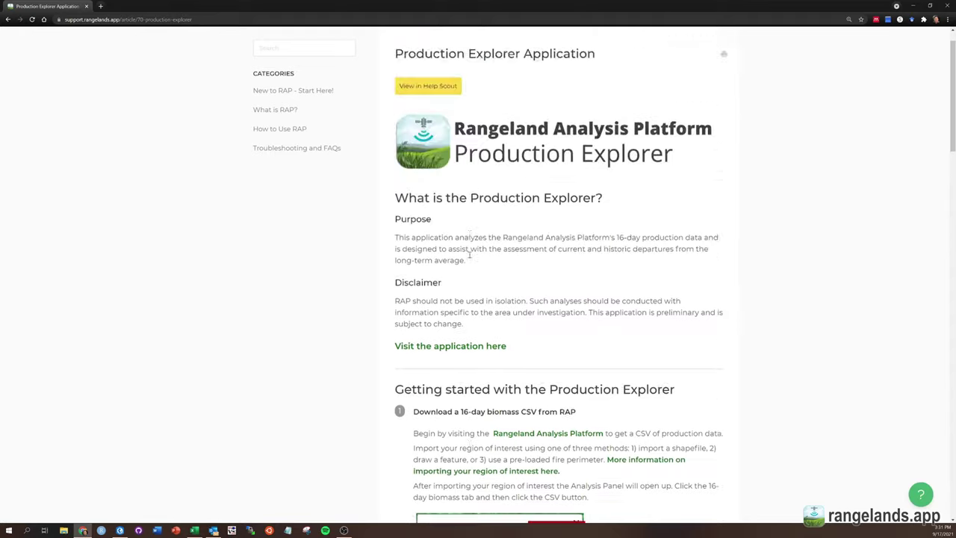
scroll(469, 254, "up", 1)
left_click(679, 41)
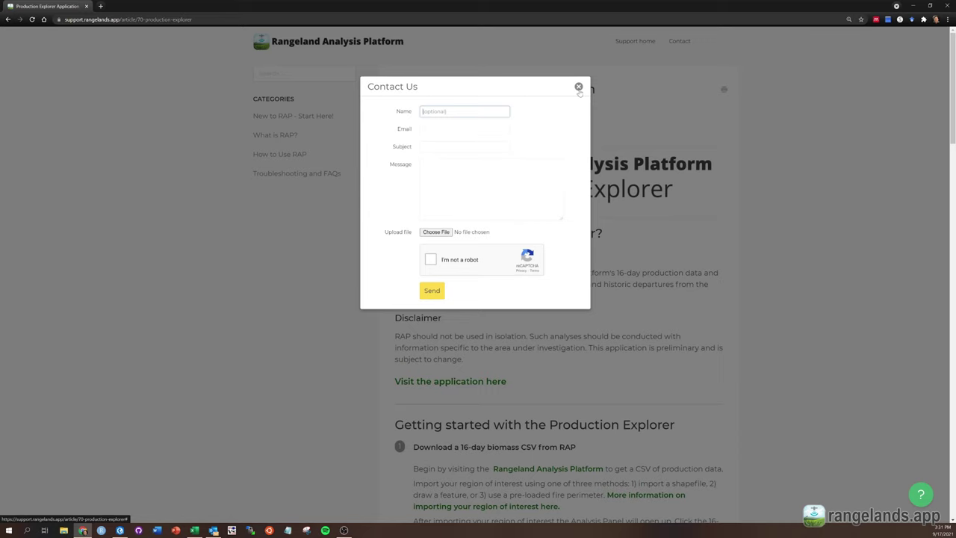
left_click(578, 87)
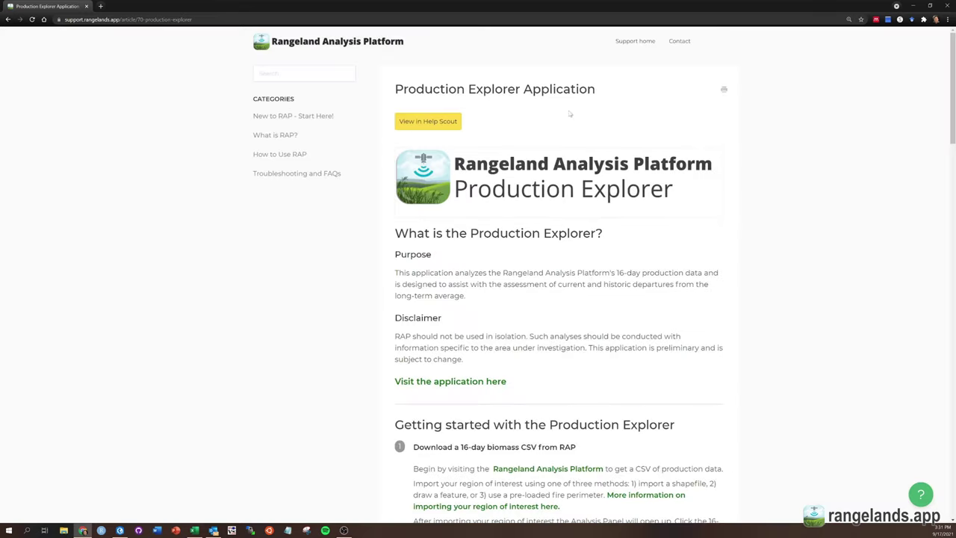